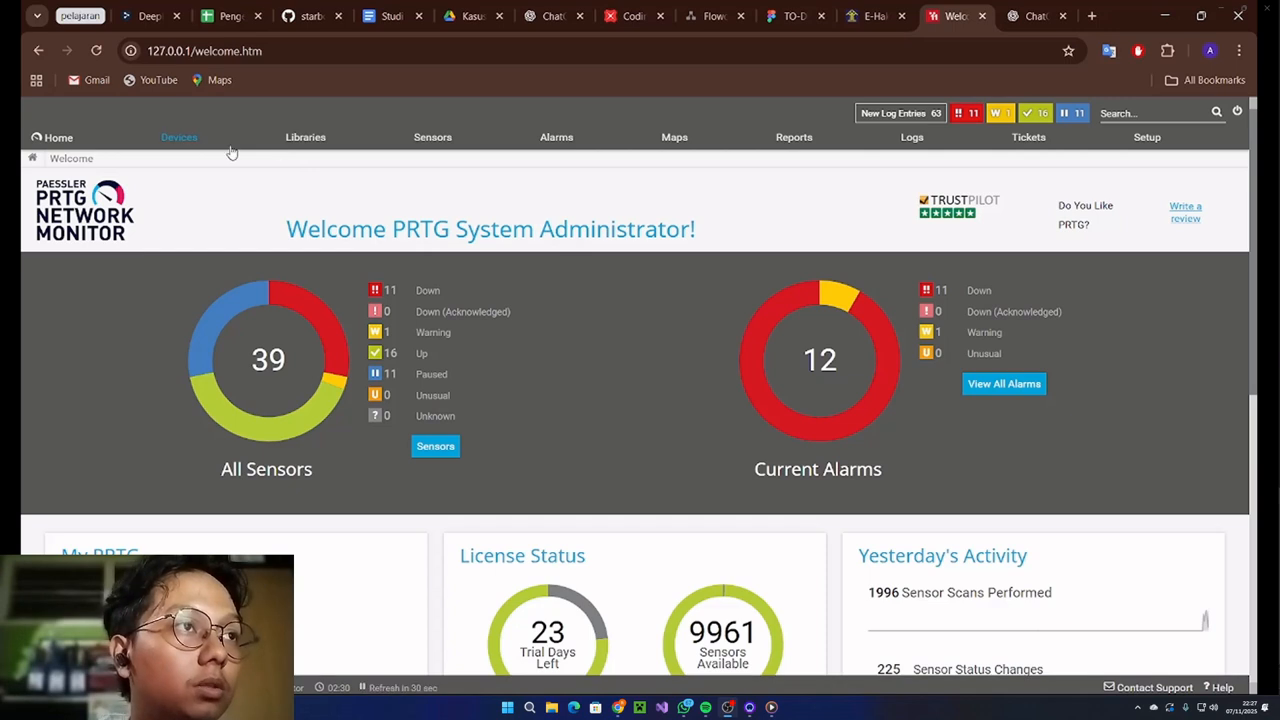
# - Open the overview of all monitored devices
pyautogui.click(181, 140)
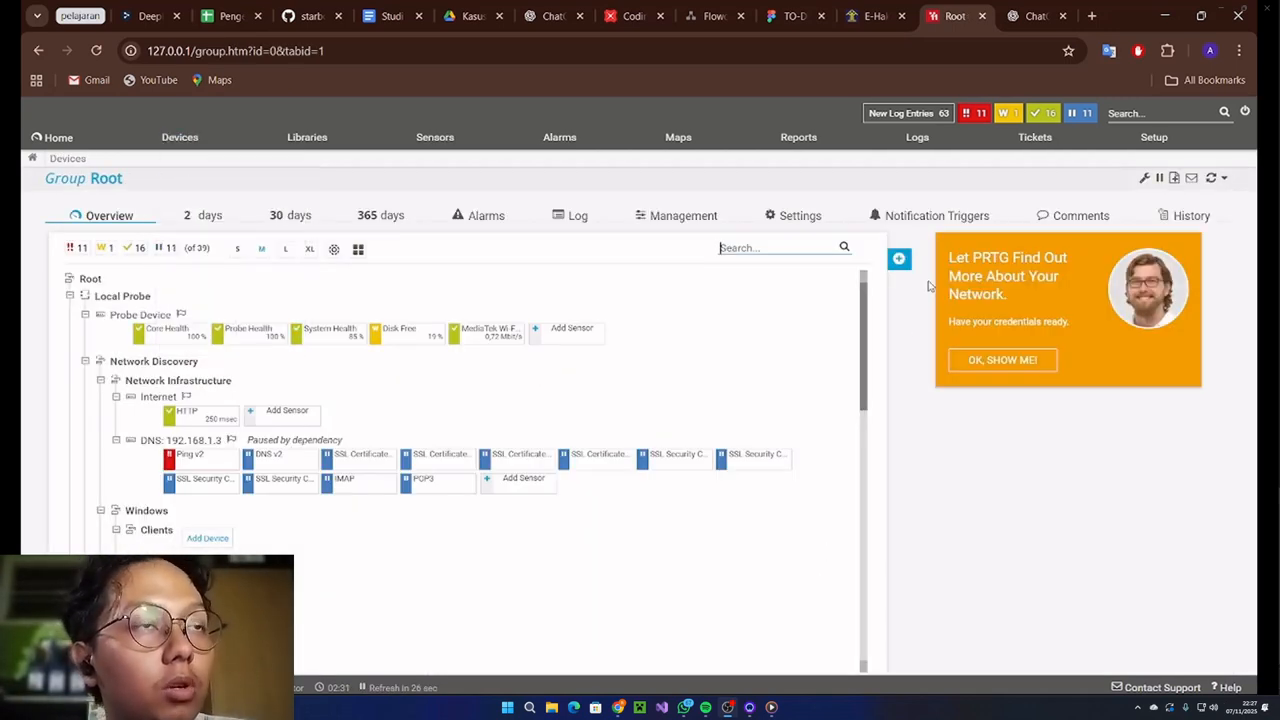
pyautogui.click(906, 262)
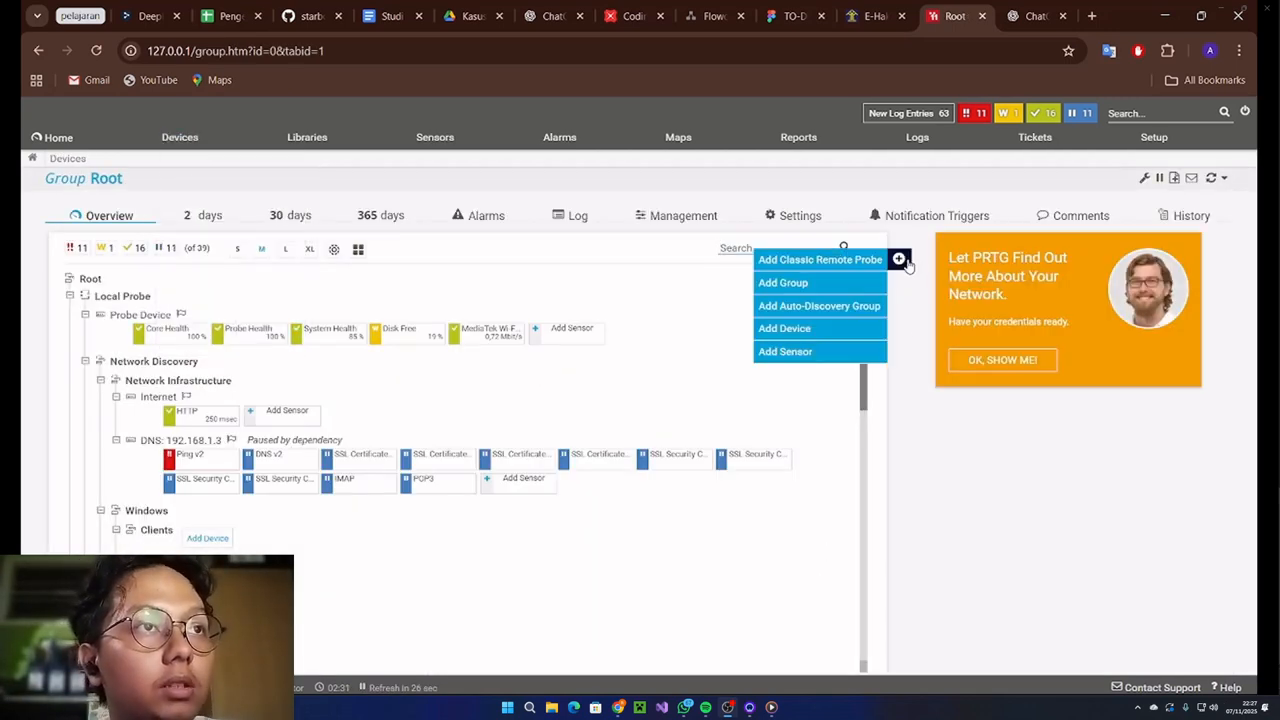
pyautogui.click(849, 355)
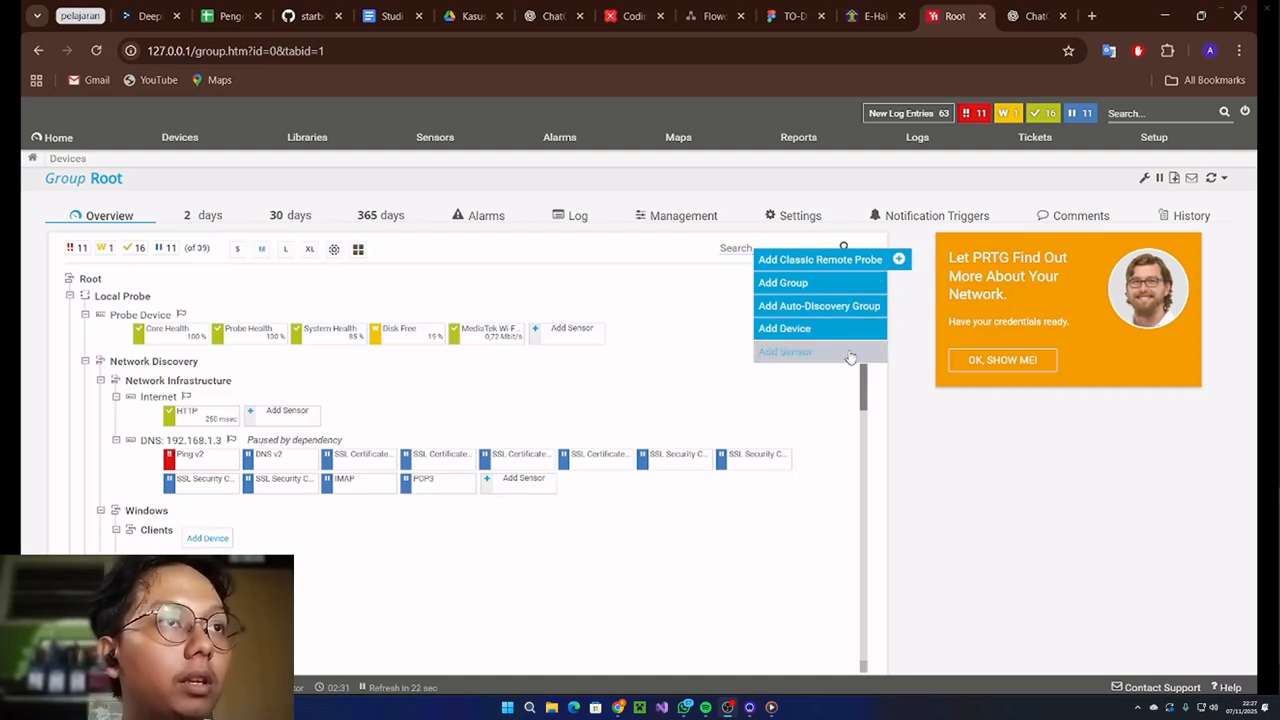
pyautogui.click(38, 50)
# - Start adding a new device with Local Probe as its parent group
pyautogui.click(898, 259)
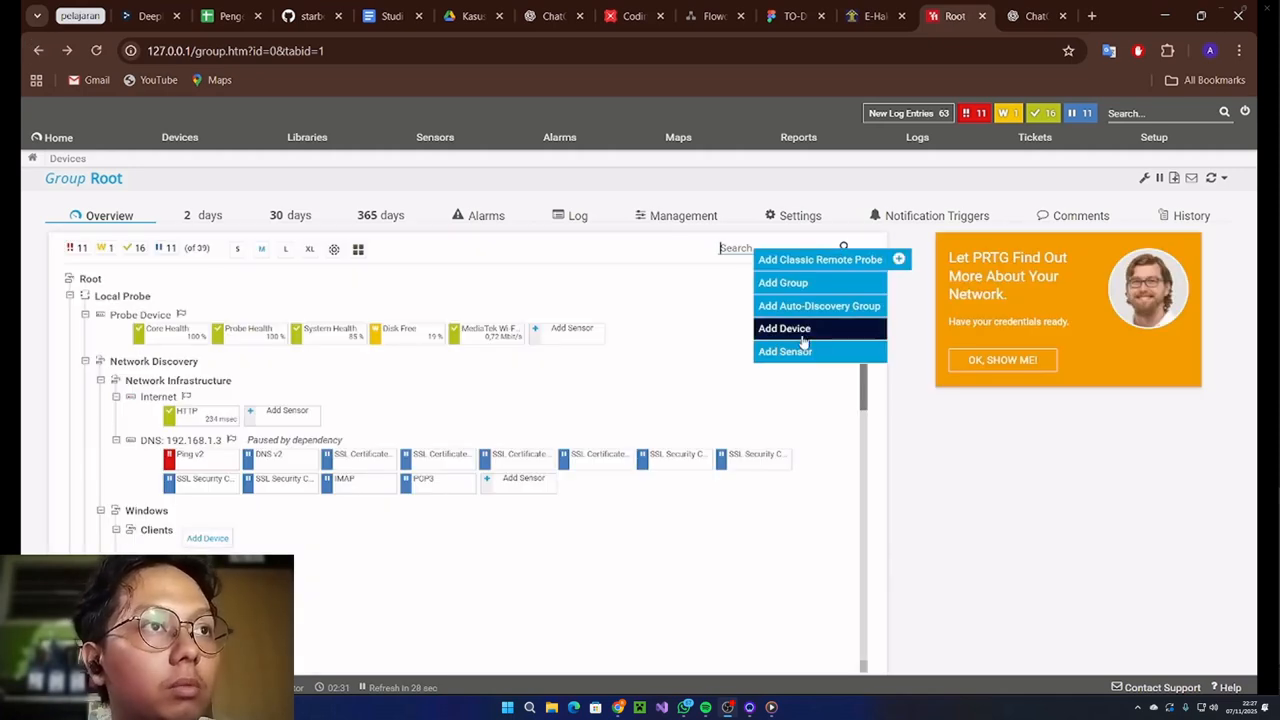
pyautogui.click(803, 328)
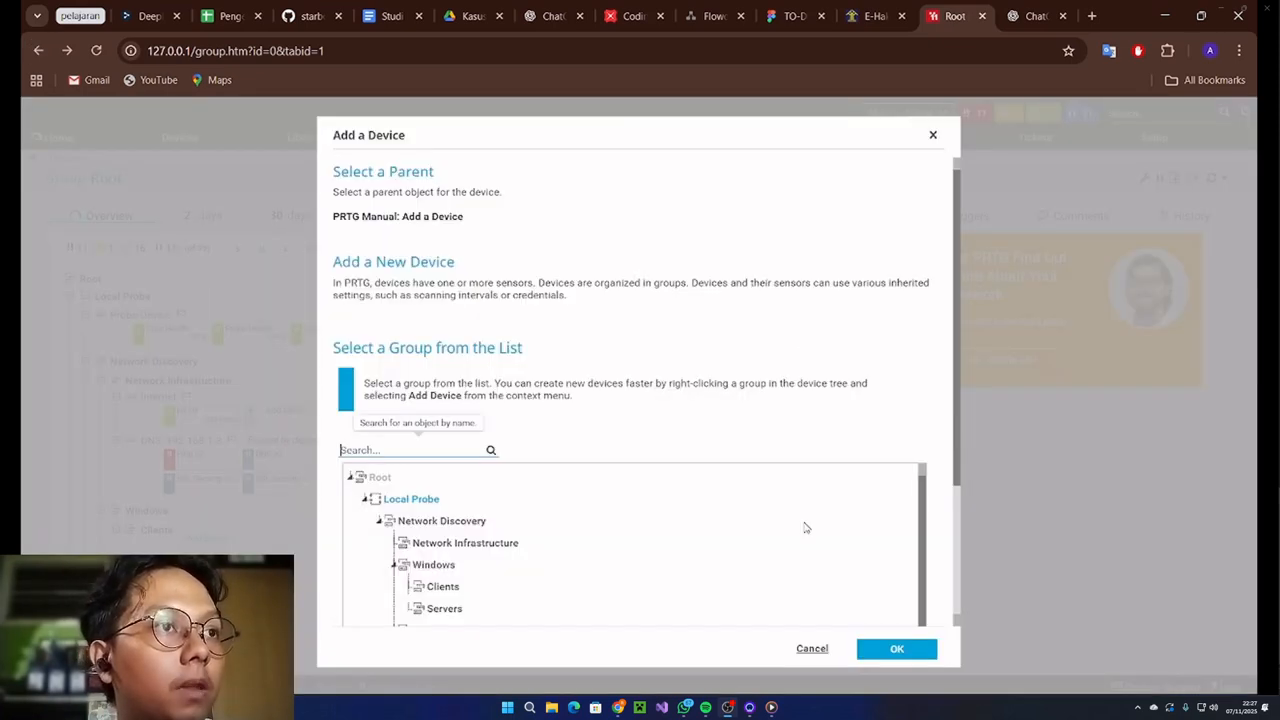
pyautogui.click(895, 650)
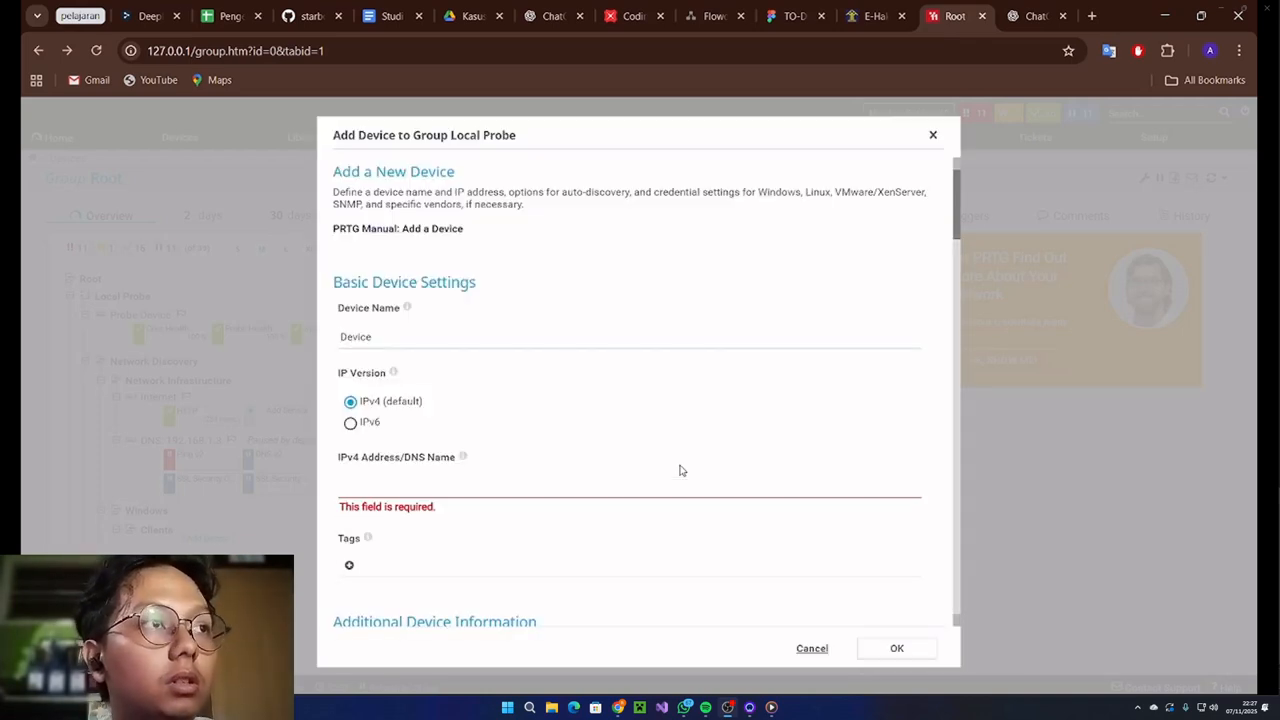
# - Replace the default device name with Kompas
pyautogui.write('Kom')
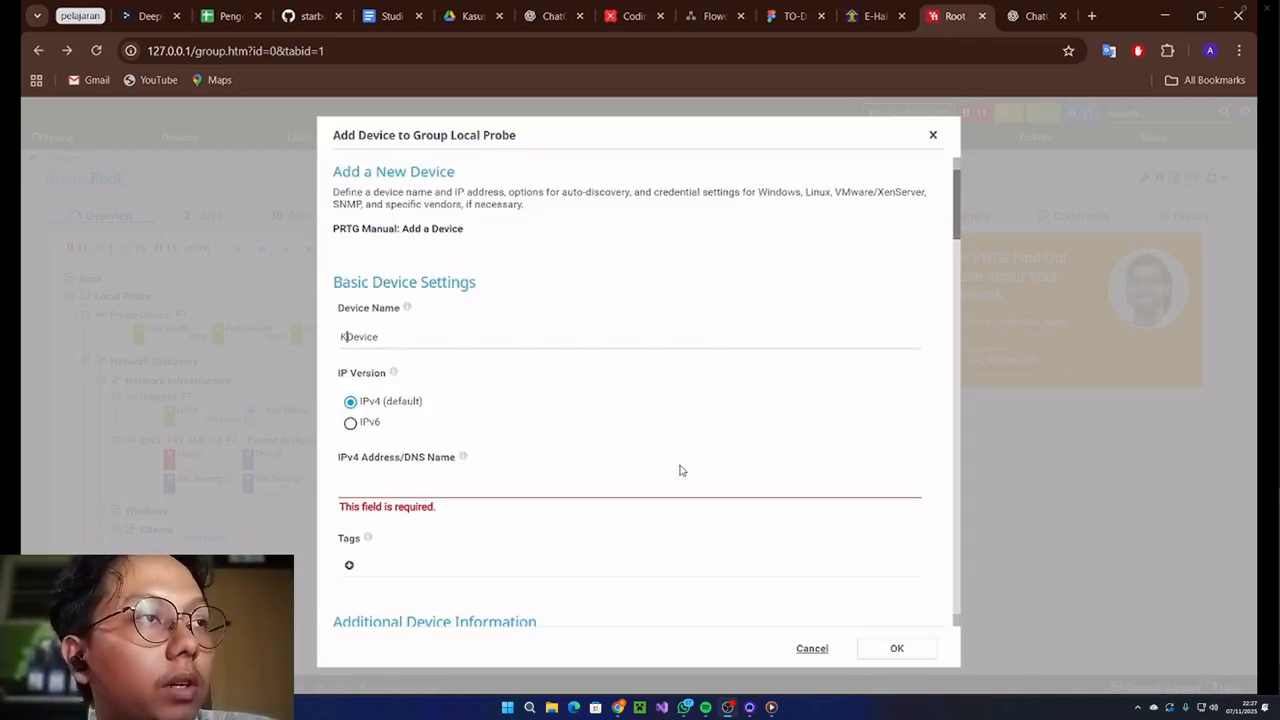
pyautogui.write('pas')
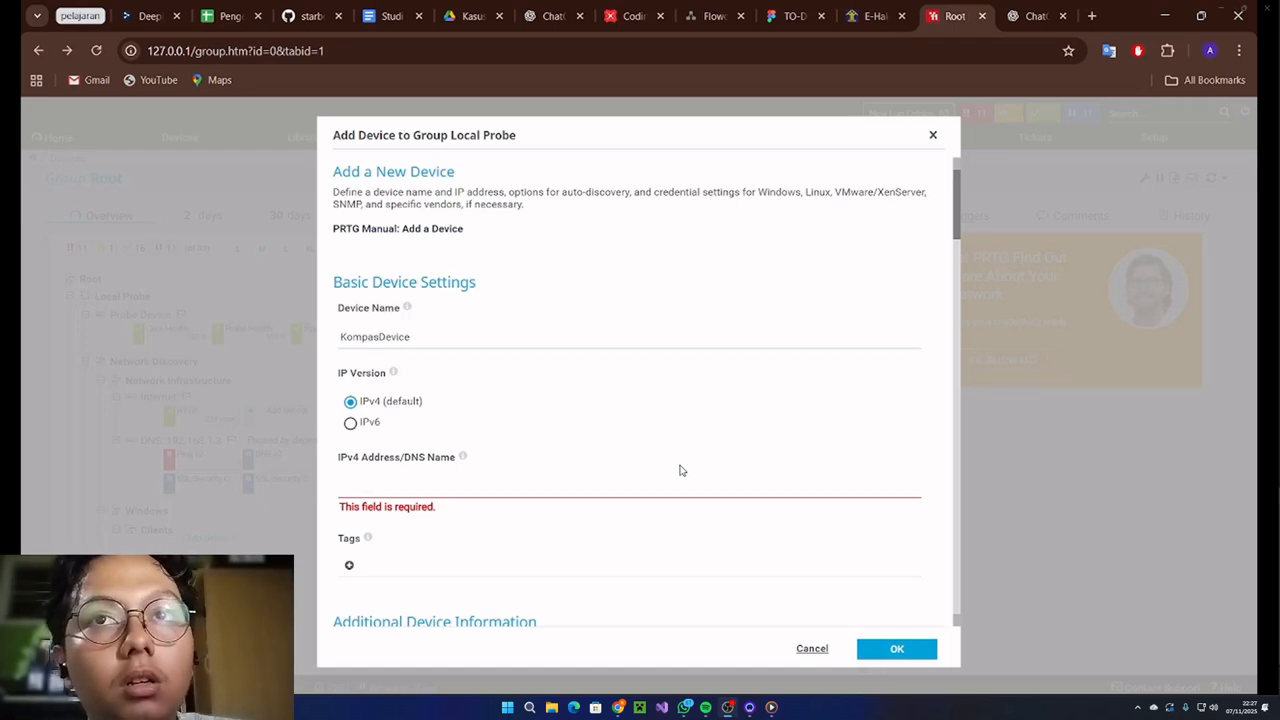
pyautogui.press('Right')
pyautogui.press('Right')
pyautogui.press('Right')
pyautogui.press('Right')
pyautogui.press('Right')
pyautogui.press('Right')
pyautogui.press('BackSpace')
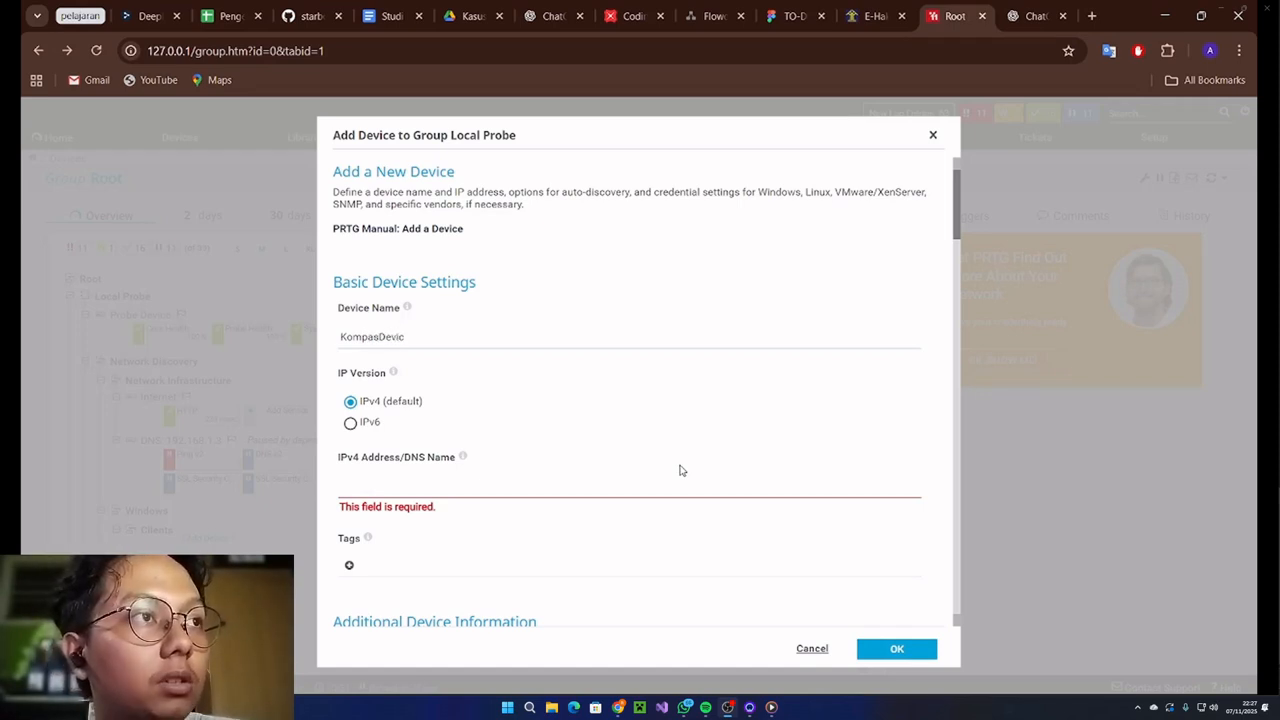
pyautogui.press('BackSpace')
pyautogui.press('BackSpace')
pyautogui.press('BackSpace')
pyautogui.press('BackSpace')
pyautogui.press('BackSpace')
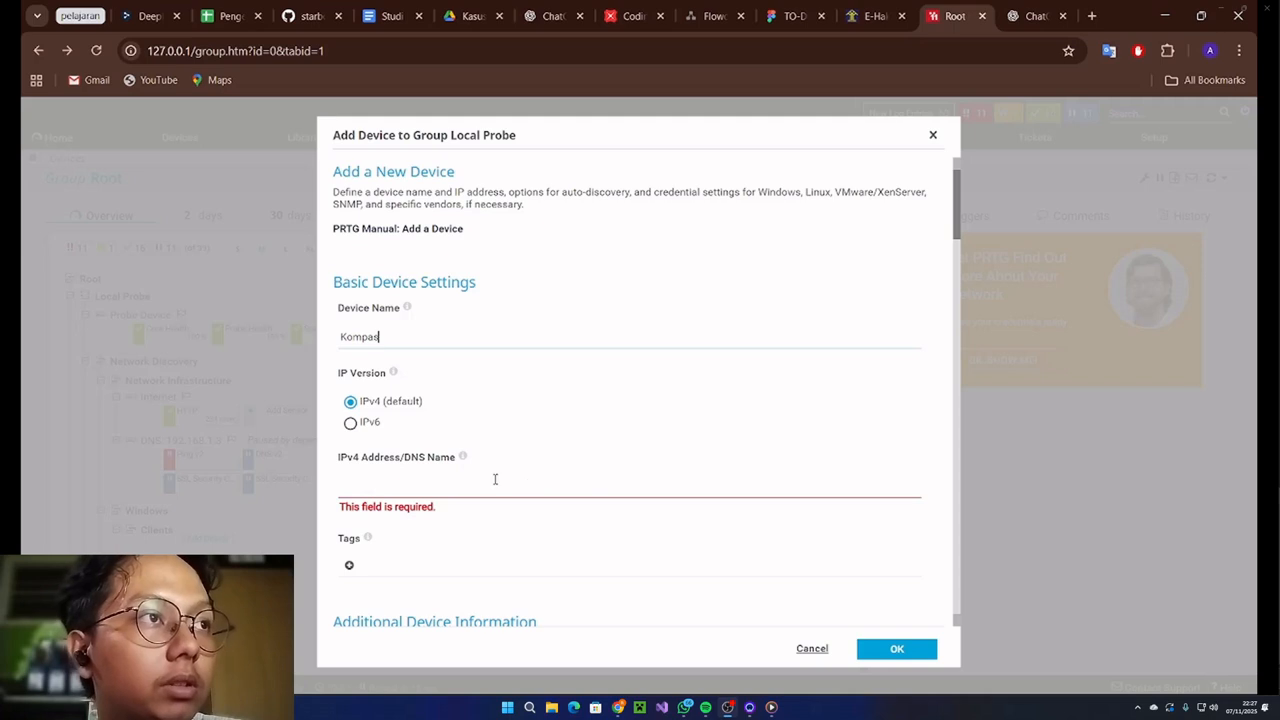
# - Set the device's IPv4 address/DNS name to kompas.com and create the device
pyautogui.click(487, 481)
pyautogui.write('kompa')
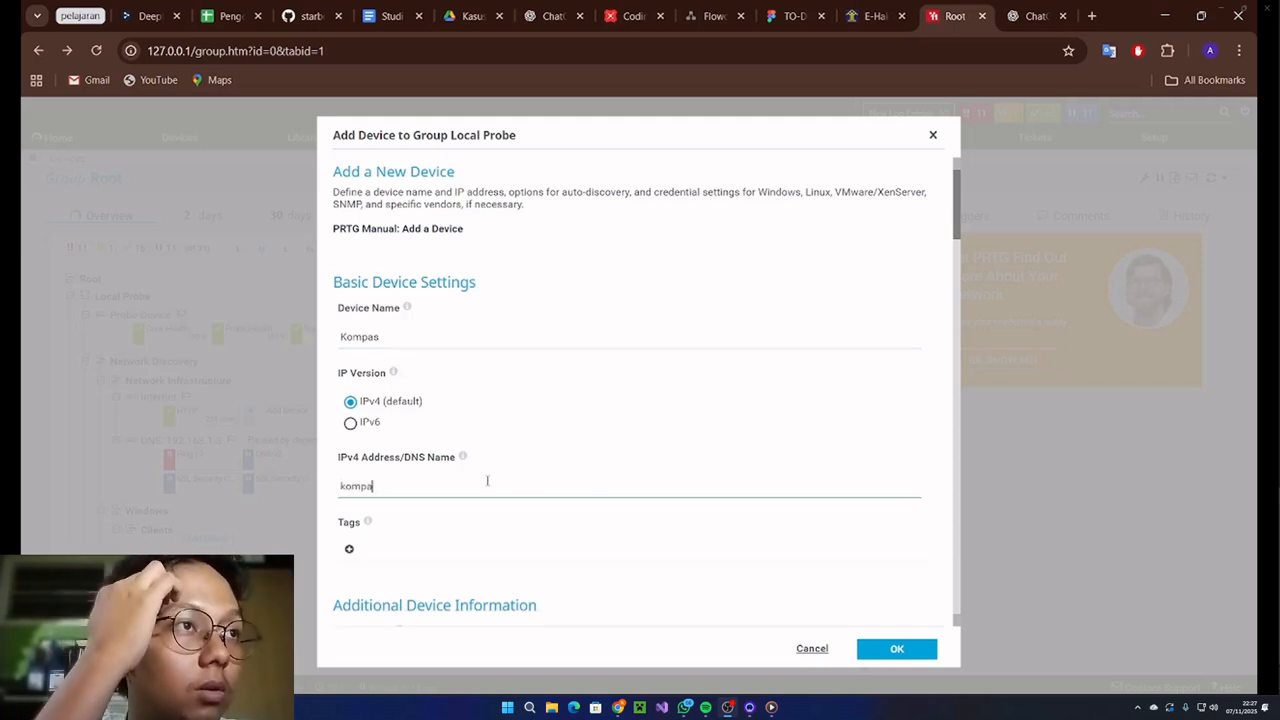
pyautogui.write('s.com')
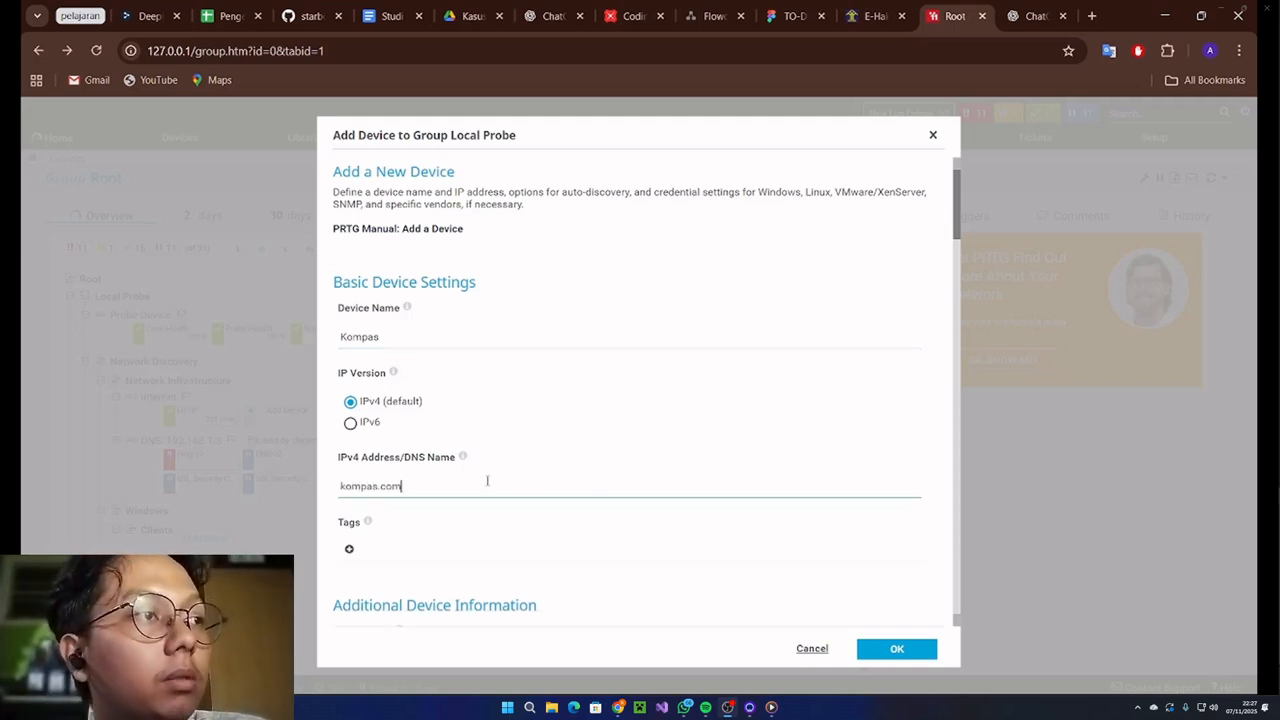
pyautogui.click(906, 648)
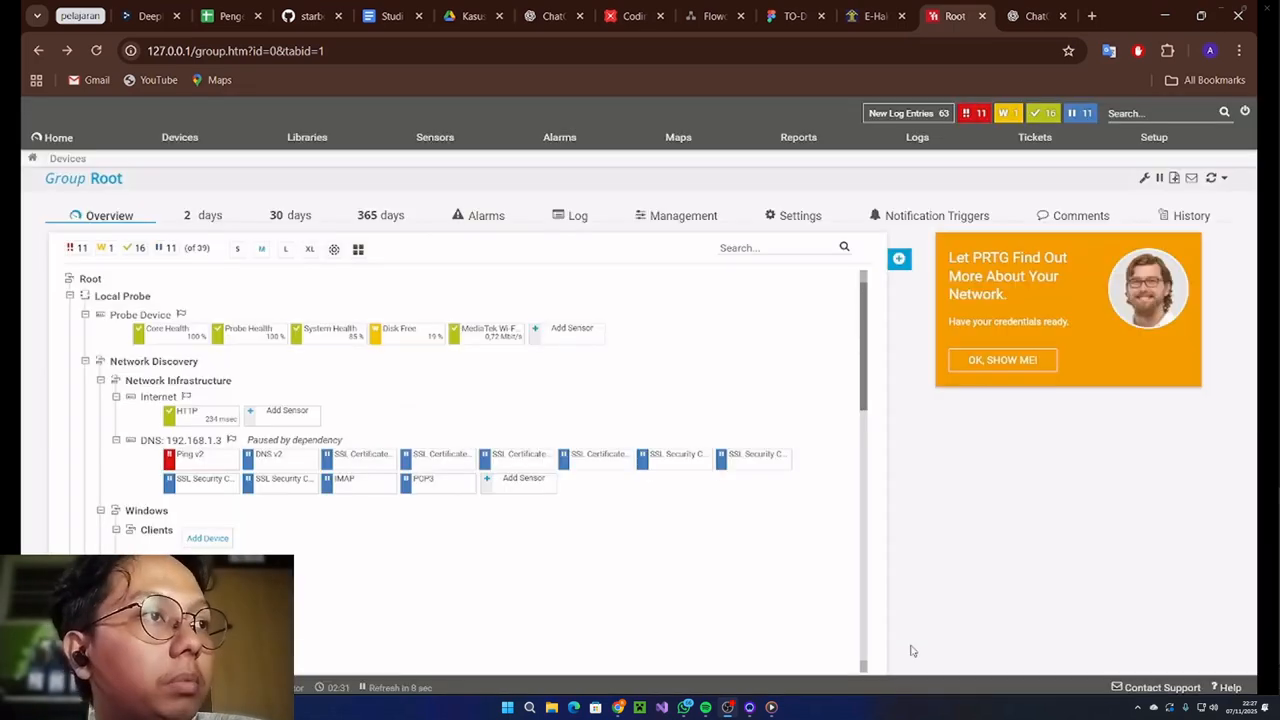
# - Reload the device tree and add a Ping v2 sensor with default settings to the new Kompas device, searching sensor types for "ping"
pyautogui.click(100, 52)
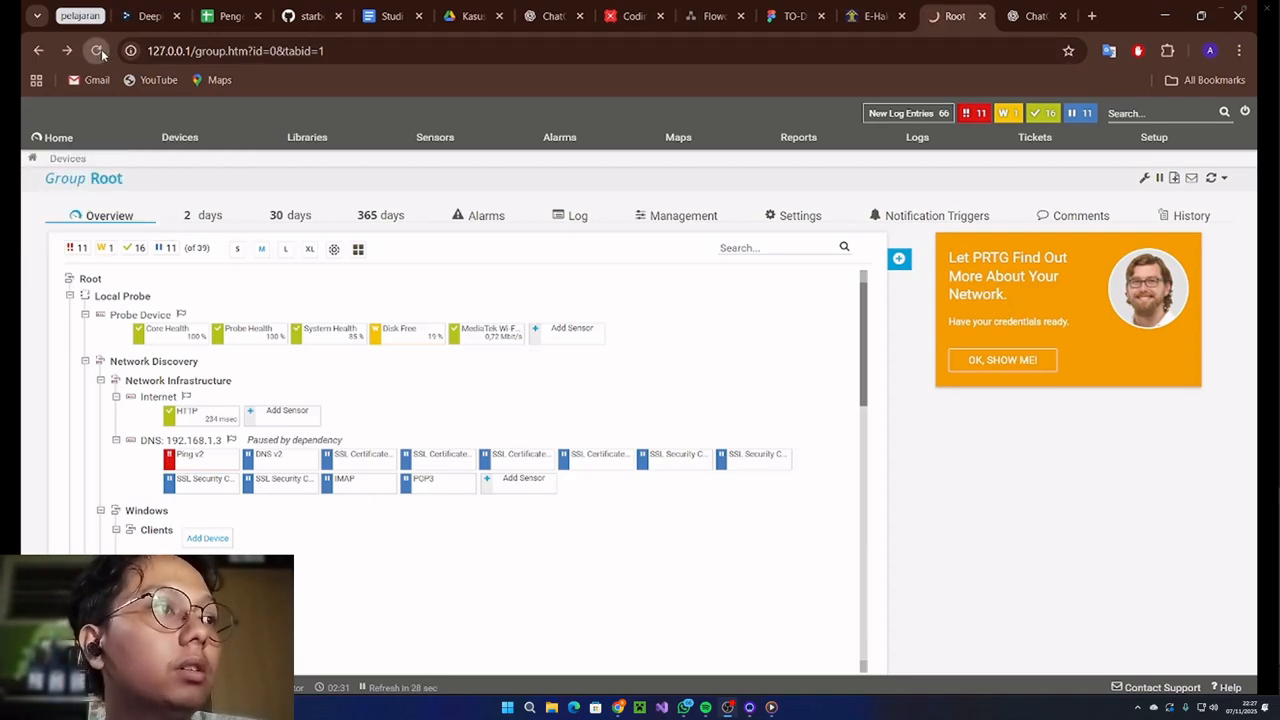
pyautogui.scroll(-1, 349, 346)
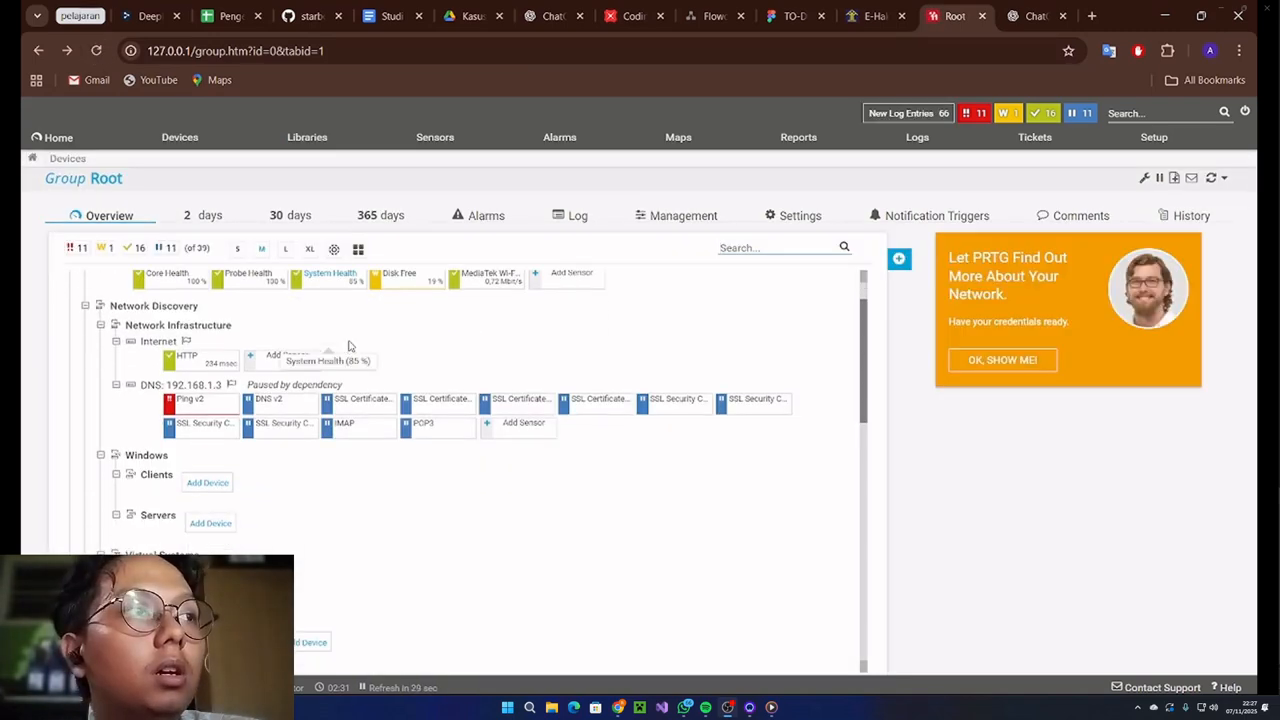
pyautogui.scroll(-10, 349, 345)
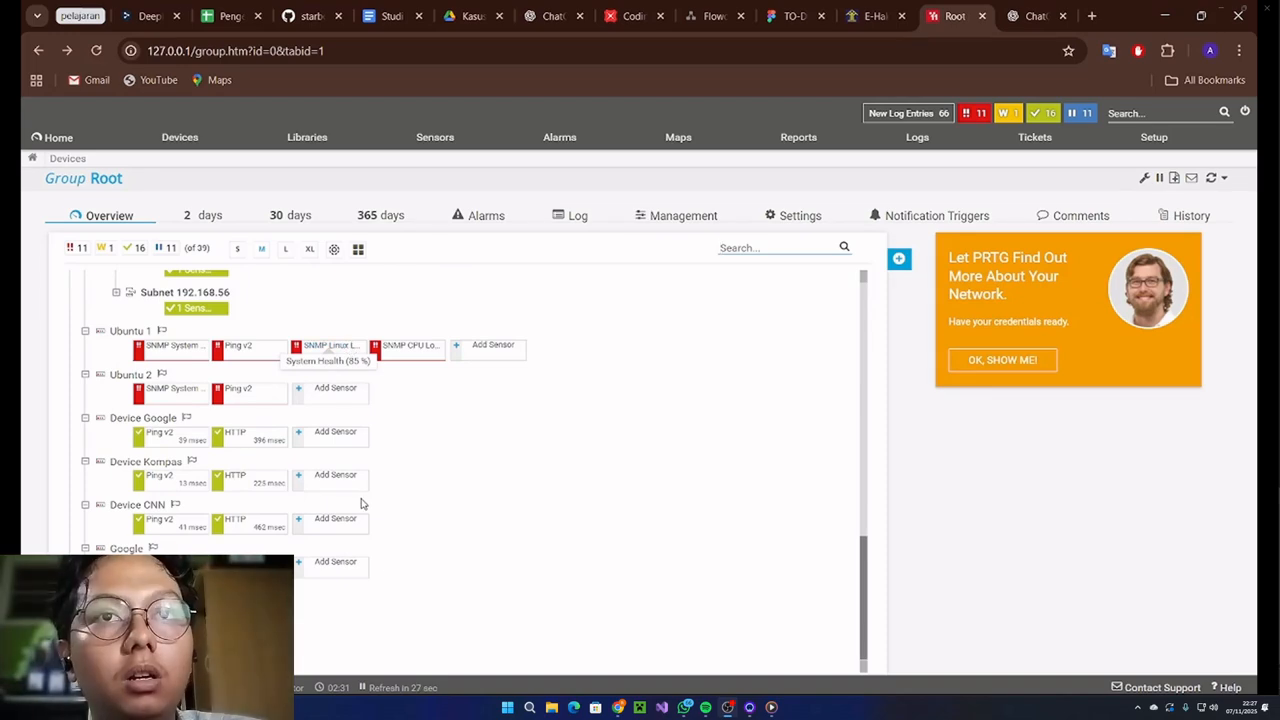
pyautogui.click(335, 474)
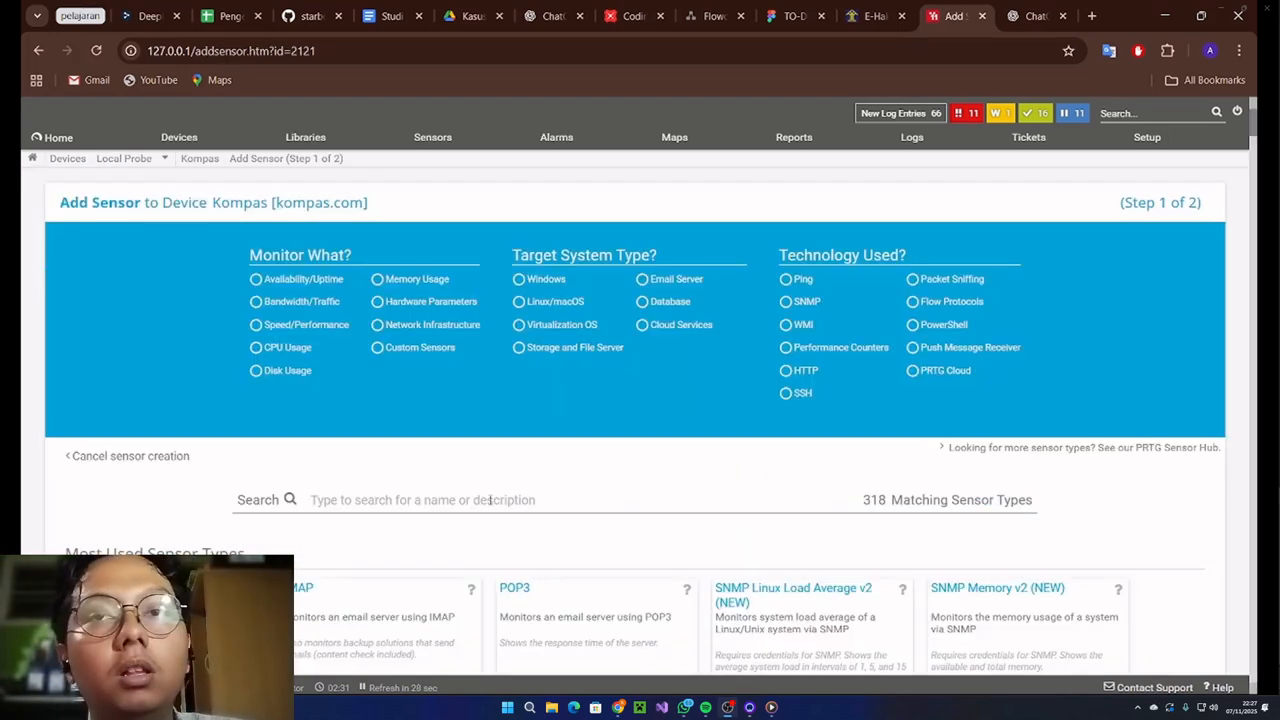
pyautogui.write('ping')
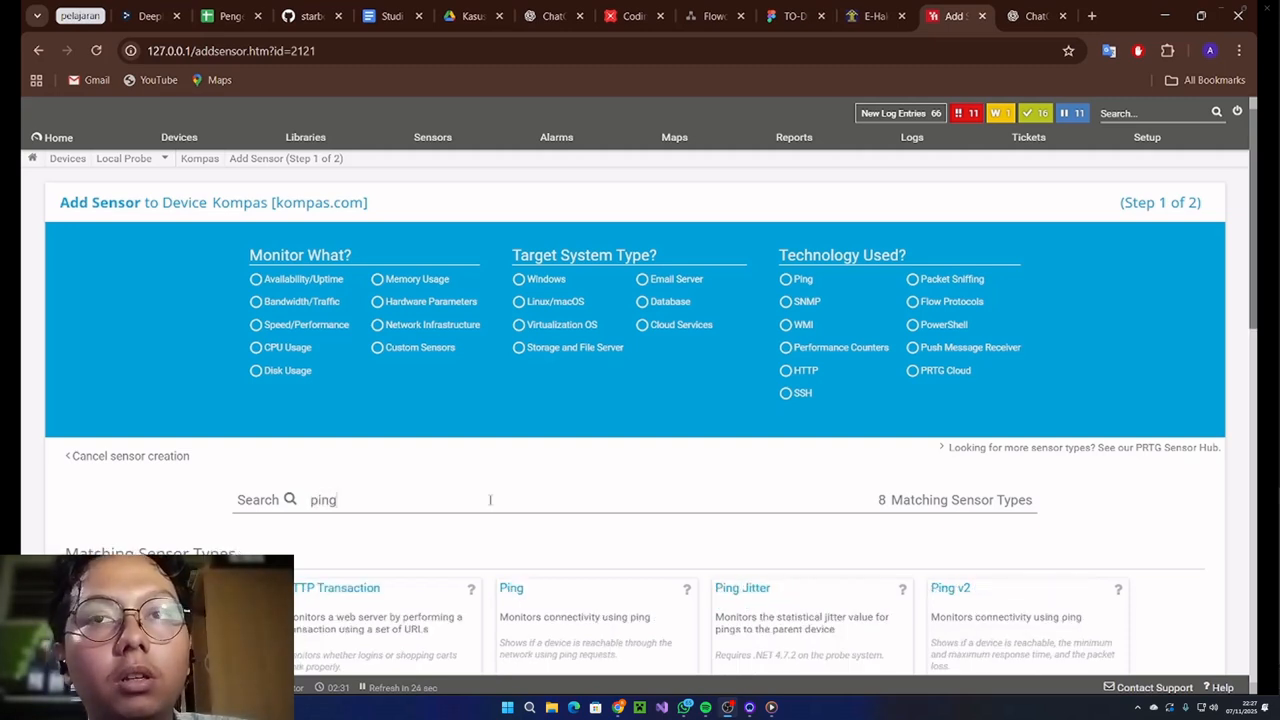
pyautogui.click(935, 592)
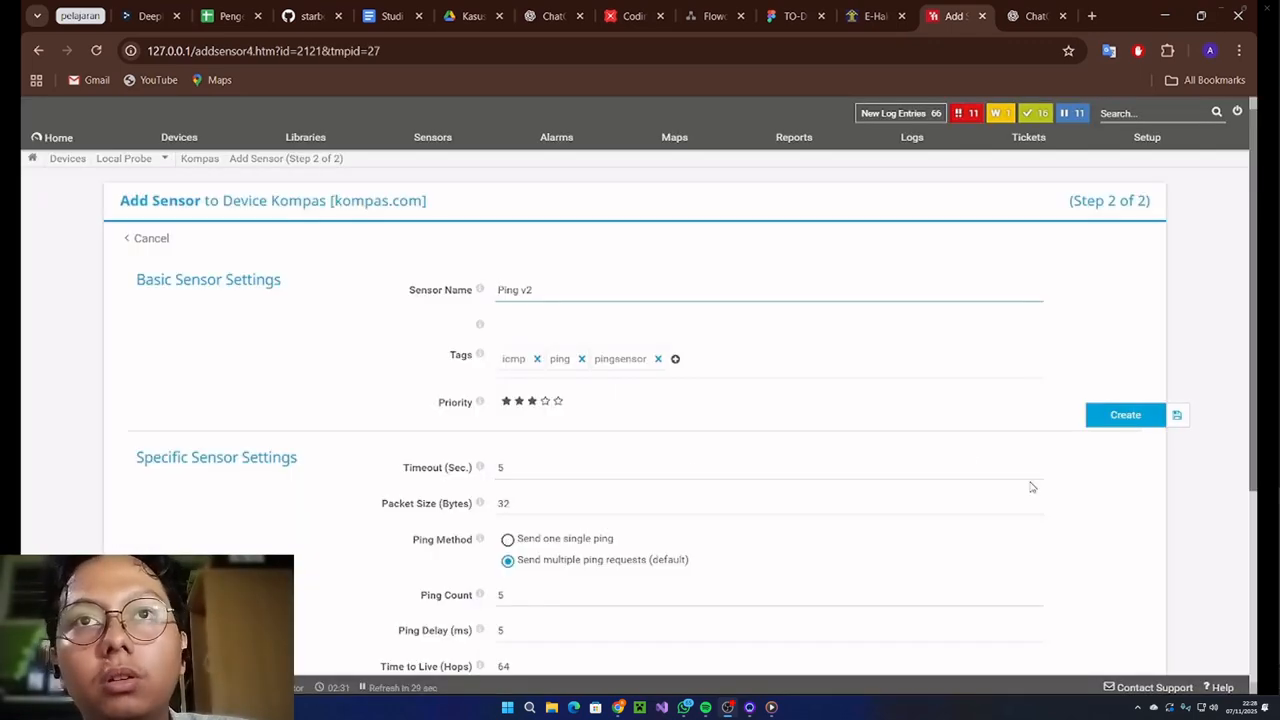
pyautogui.click(1118, 424)
pyautogui.click(1118, 428)
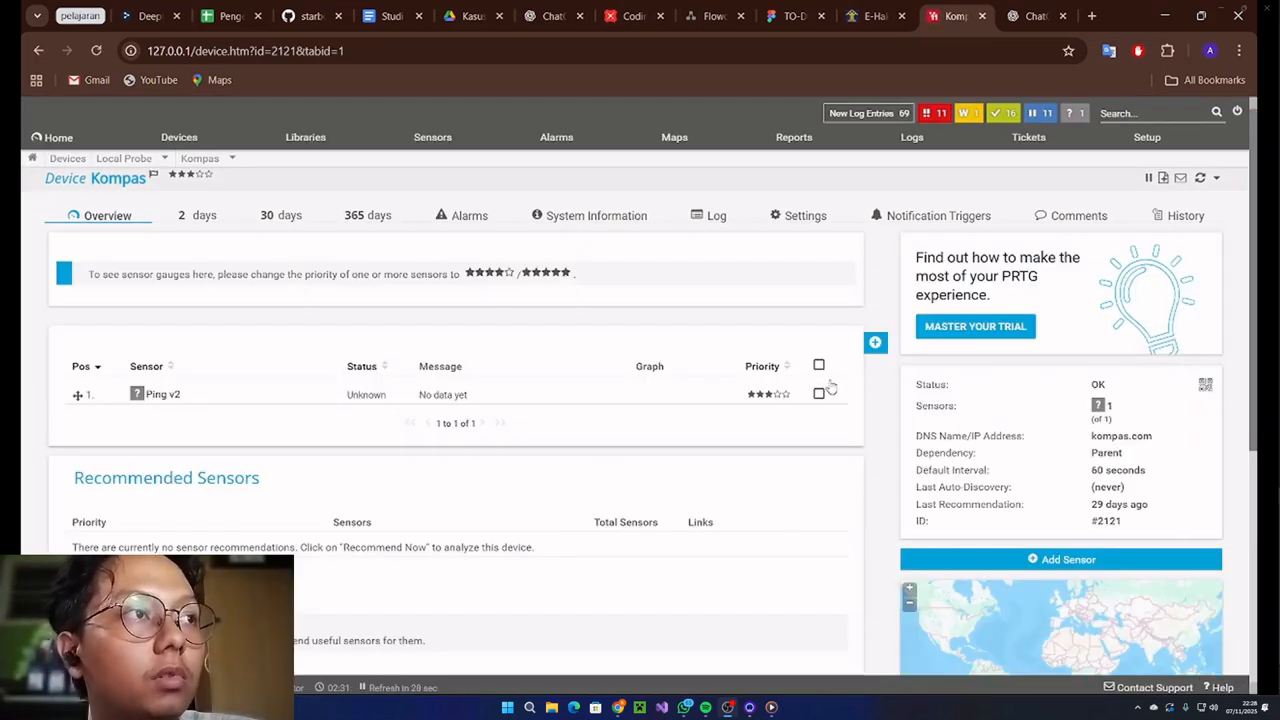
# - Add an HTTP sensor with default settings to the Kompas device, dismiss the browser's password warning and reload the device overview
pyautogui.click(875, 342)
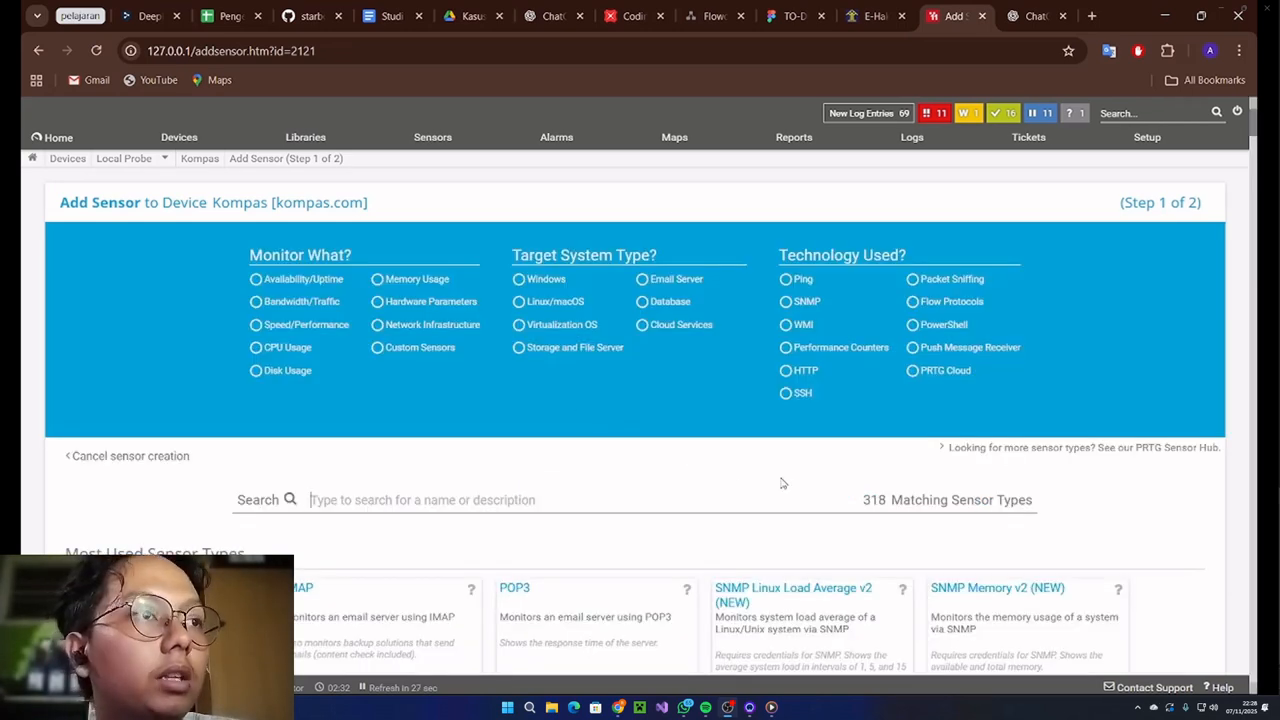
pyautogui.click(160, 595)
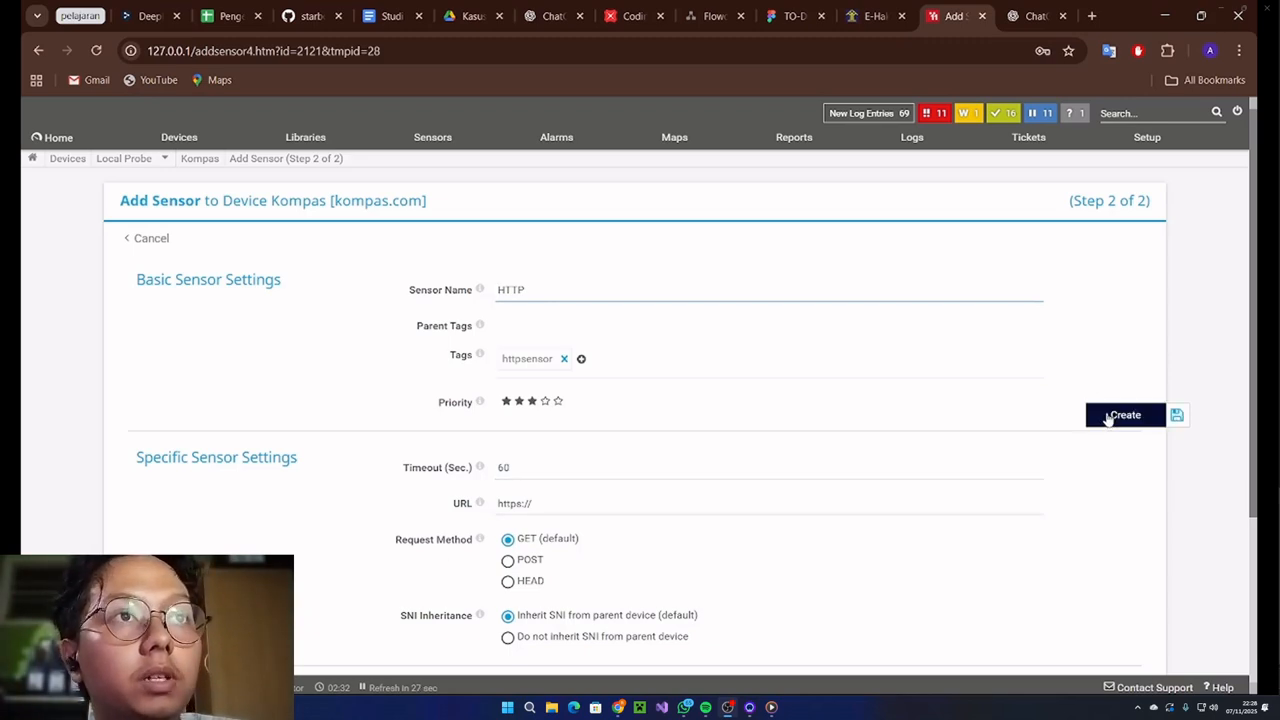
pyautogui.click(1104, 416)
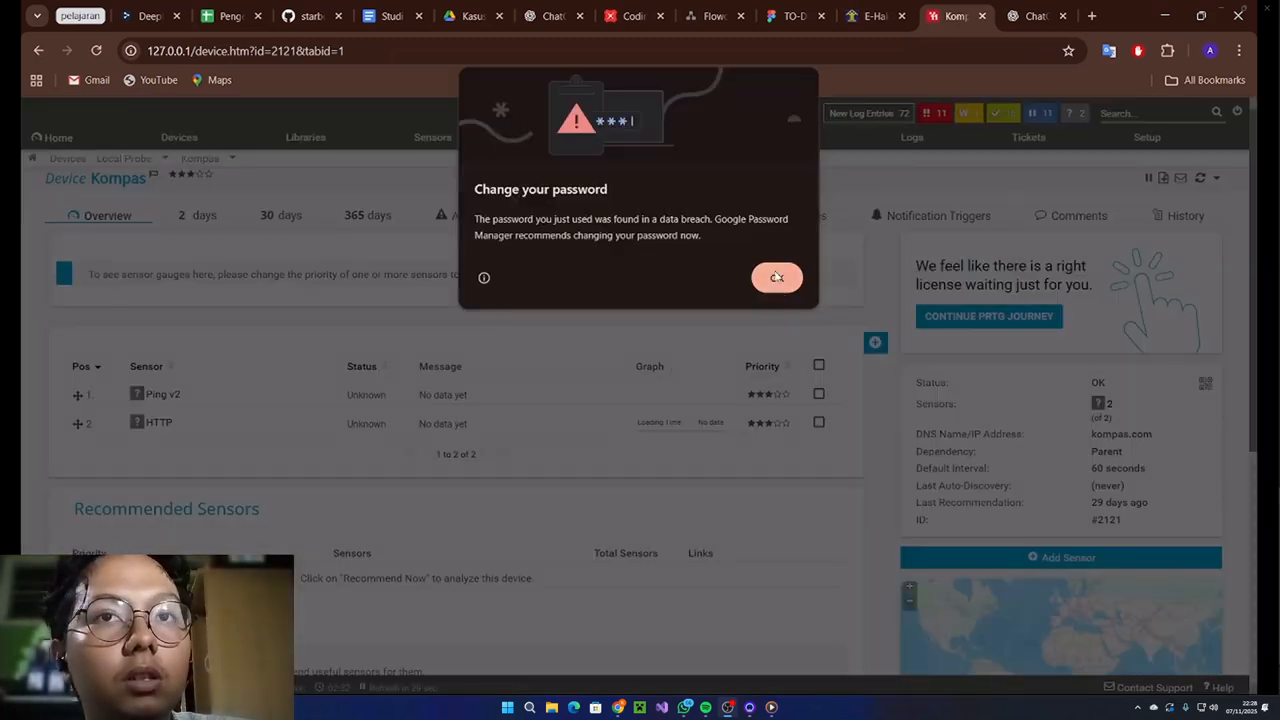
pyautogui.click(777, 279)
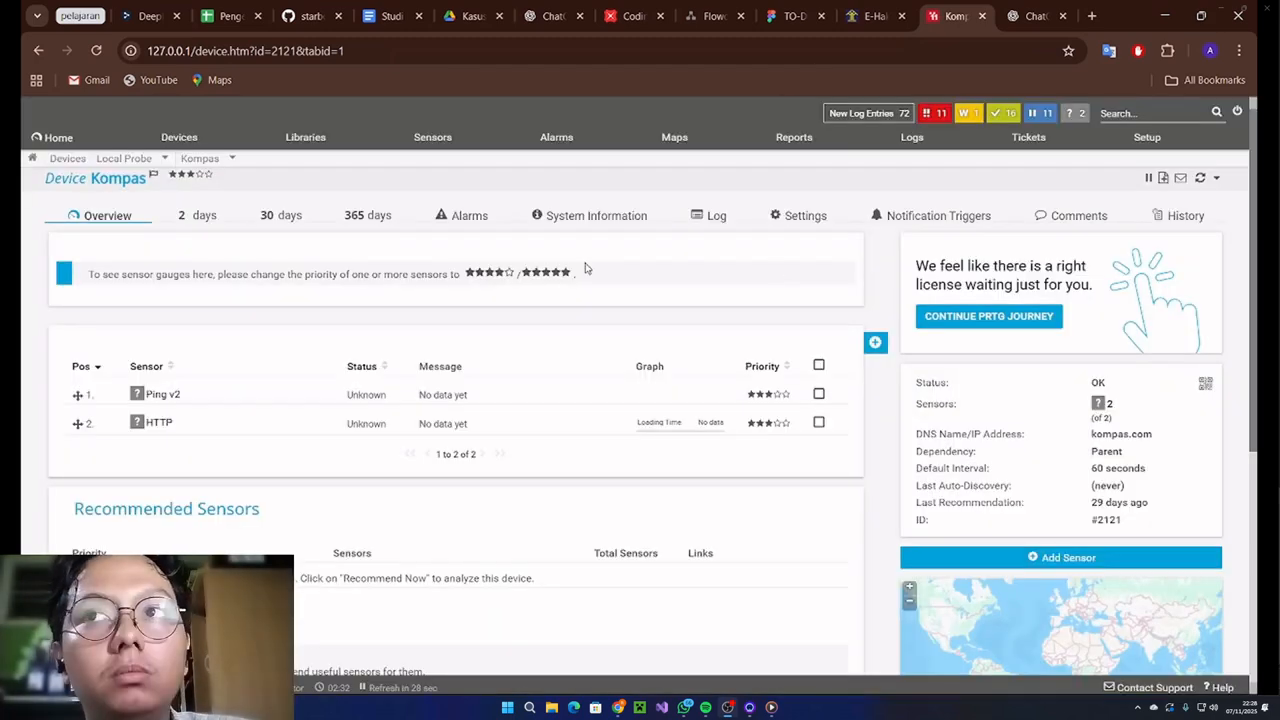
pyautogui.click(104, 216)
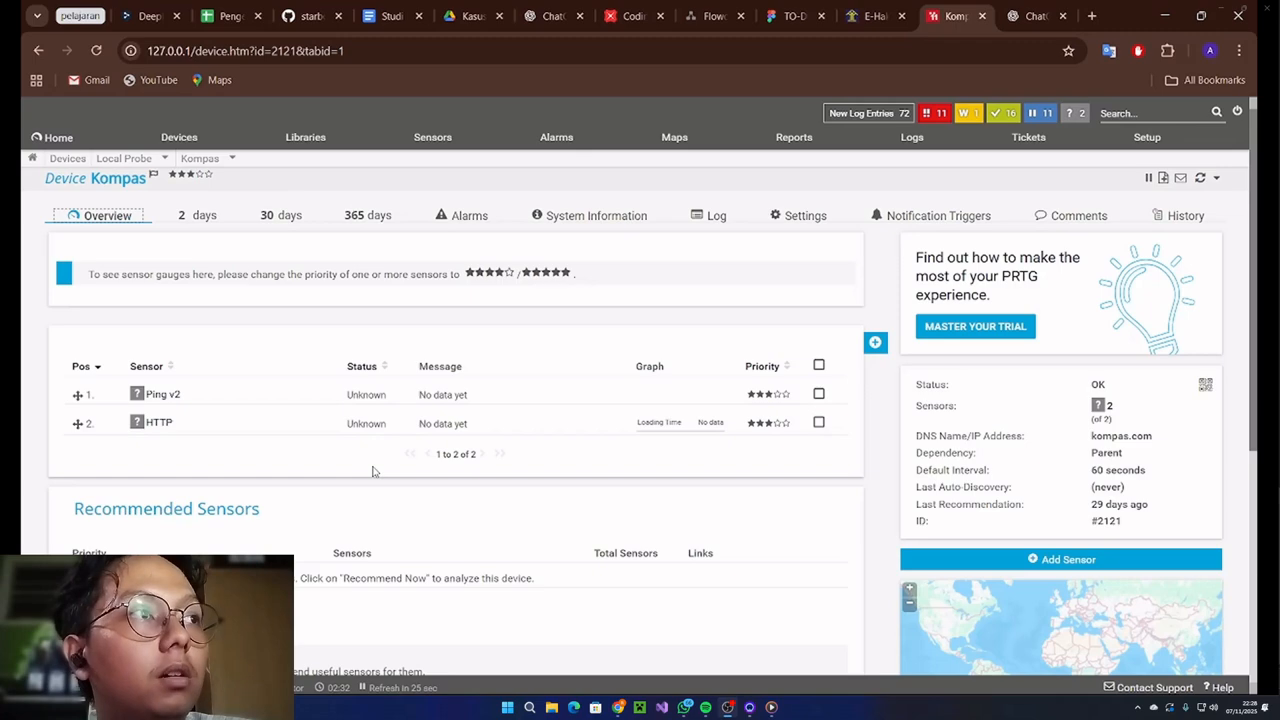
pyautogui.click(110, 222)
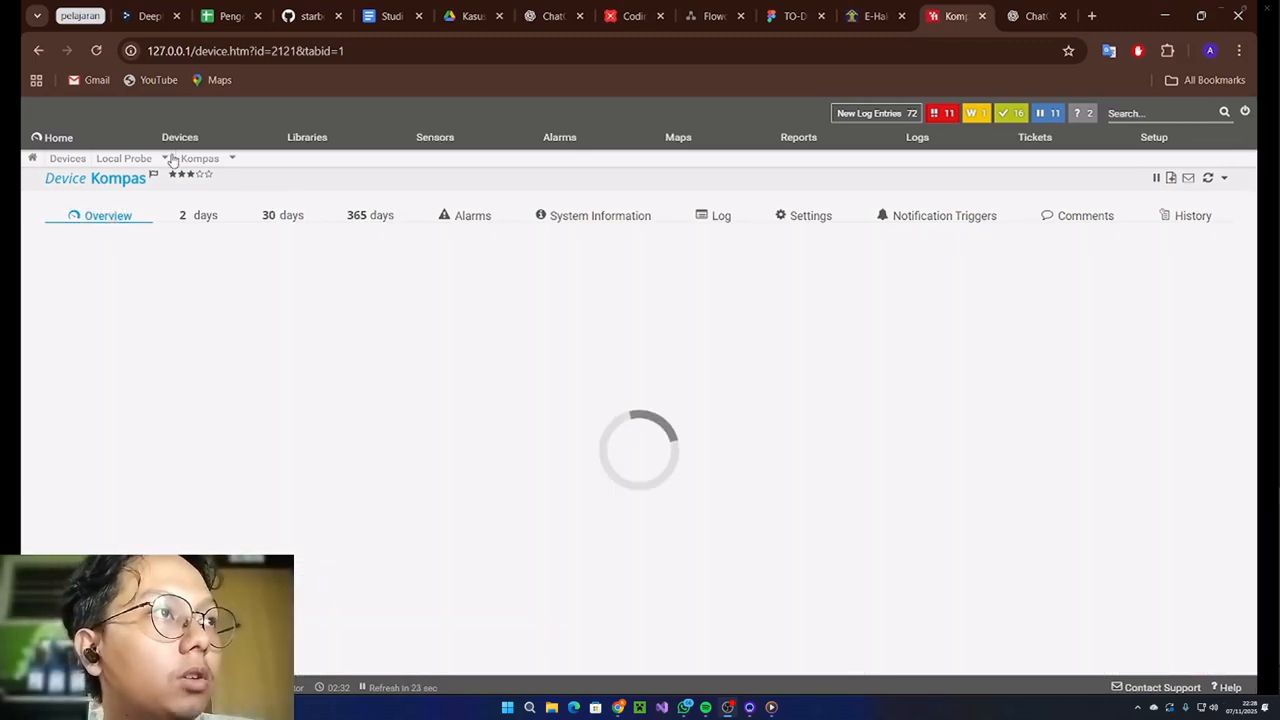
# - From the device tree, open Device Google's Ping v2 sensor and view its live data graph
pyautogui.click(180, 137)
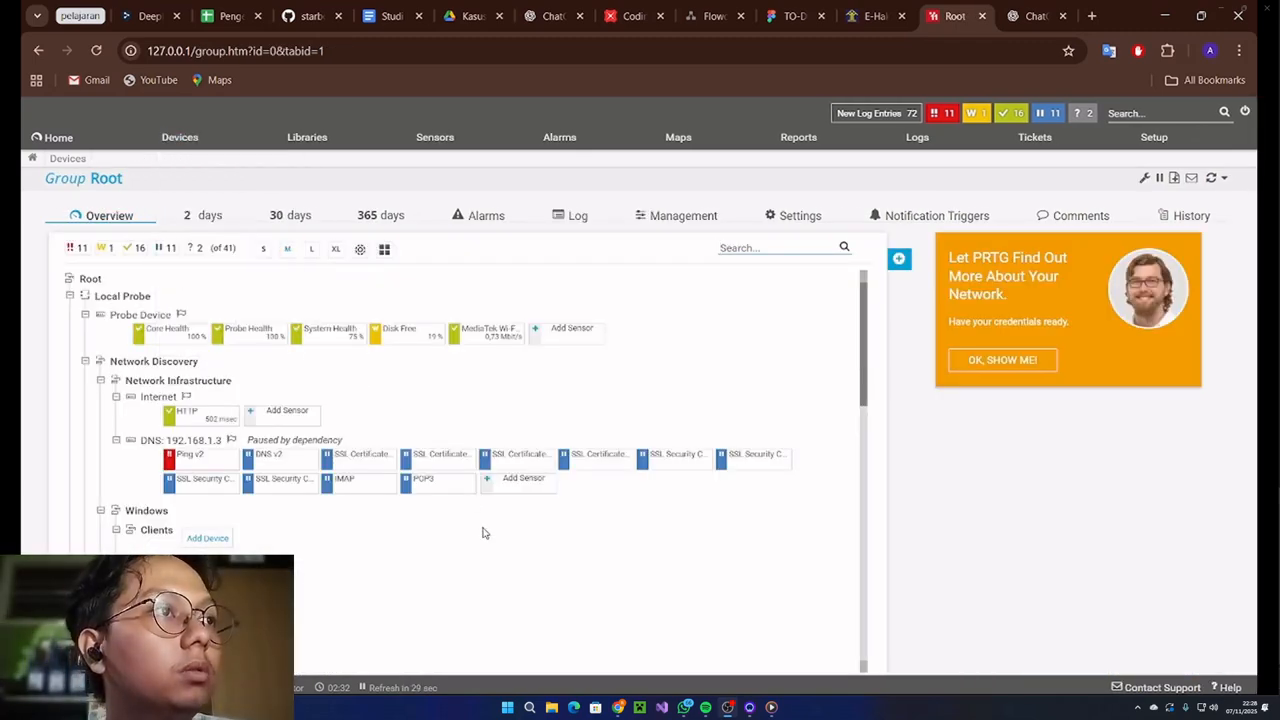
pyautogui.scroll(-10, 480, 530)
pyautogui.scroll(-2, 478, 529)
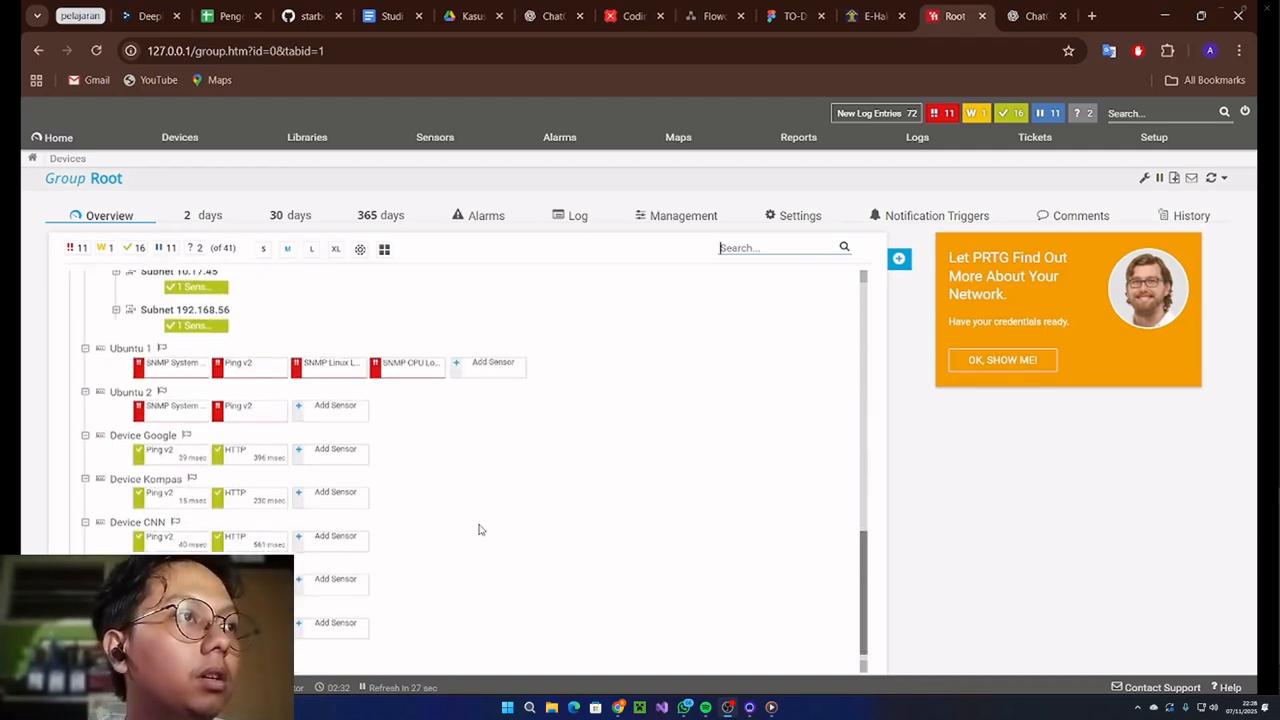
pyautogui.click(145, 420)
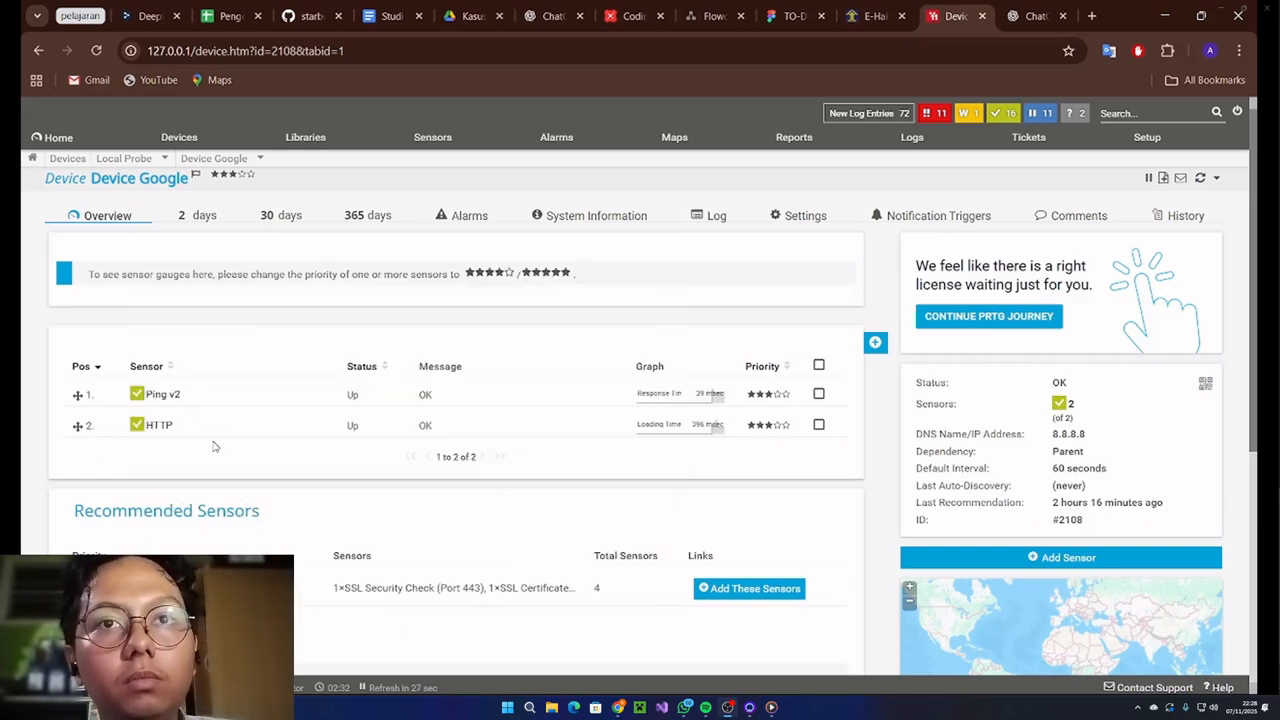
pyautogui.click(161, 398)
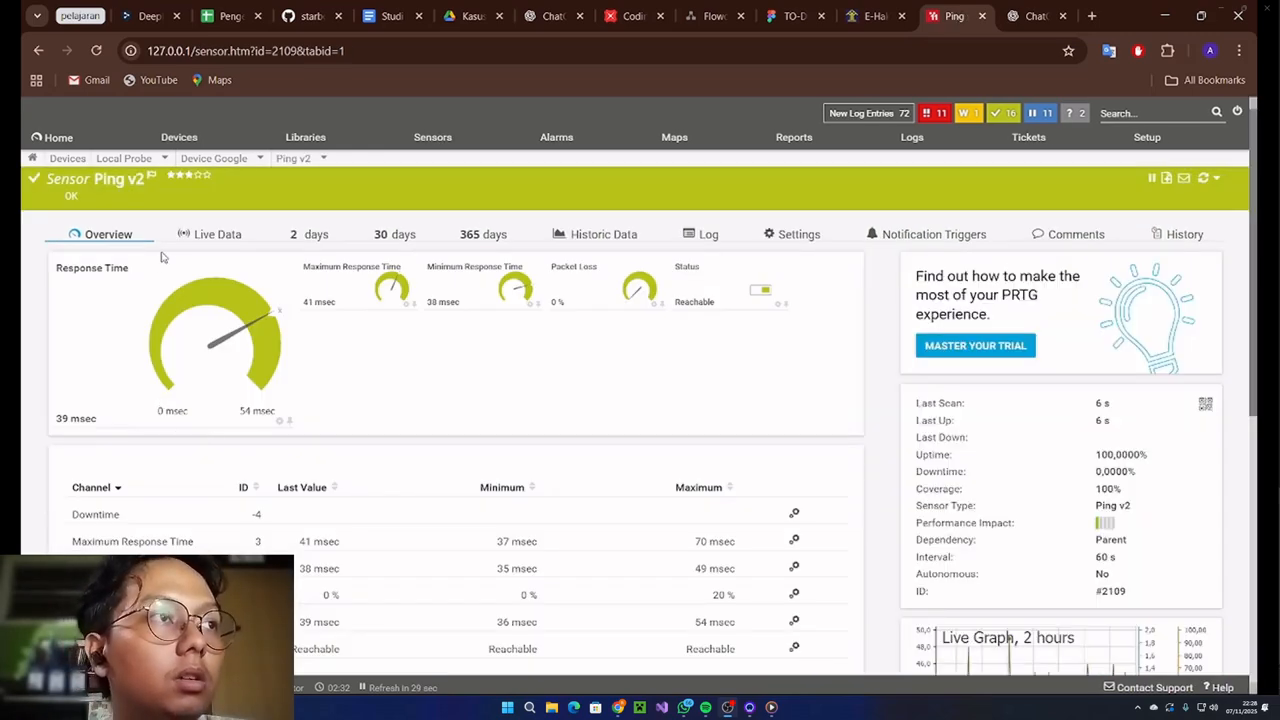
pyautogui.click(195, 238)
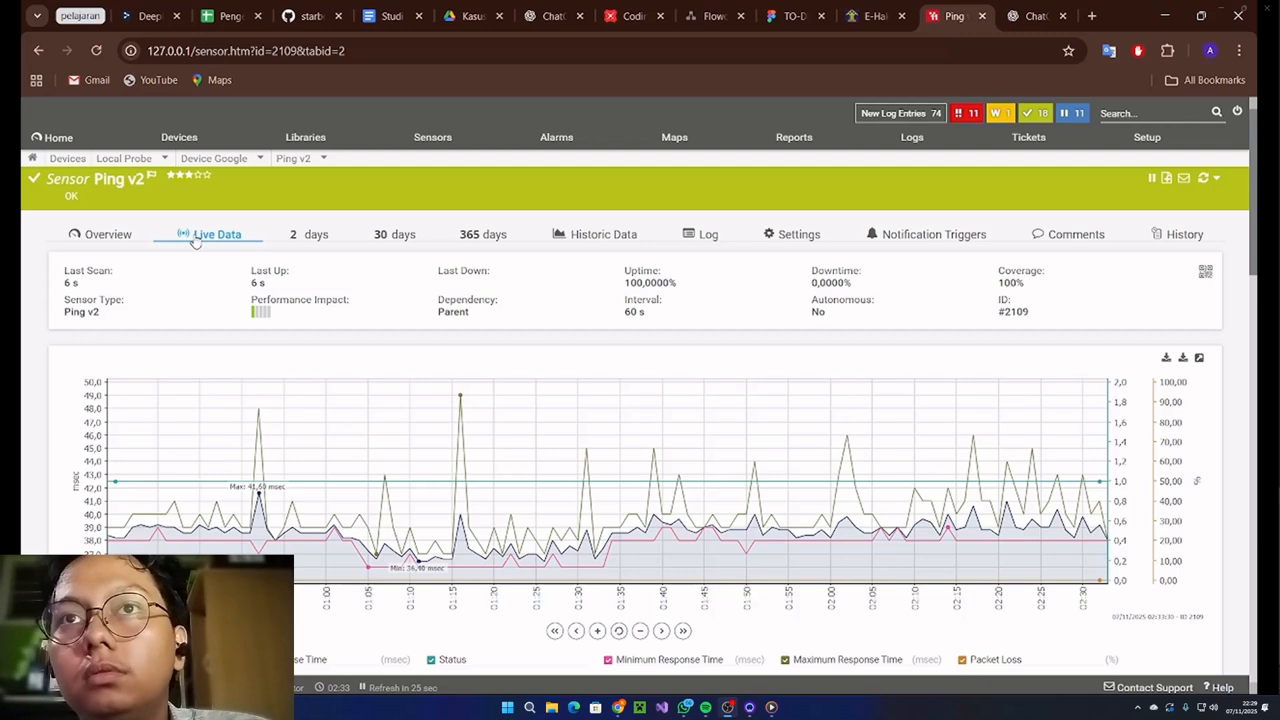
pyautogui.click(195, 242)
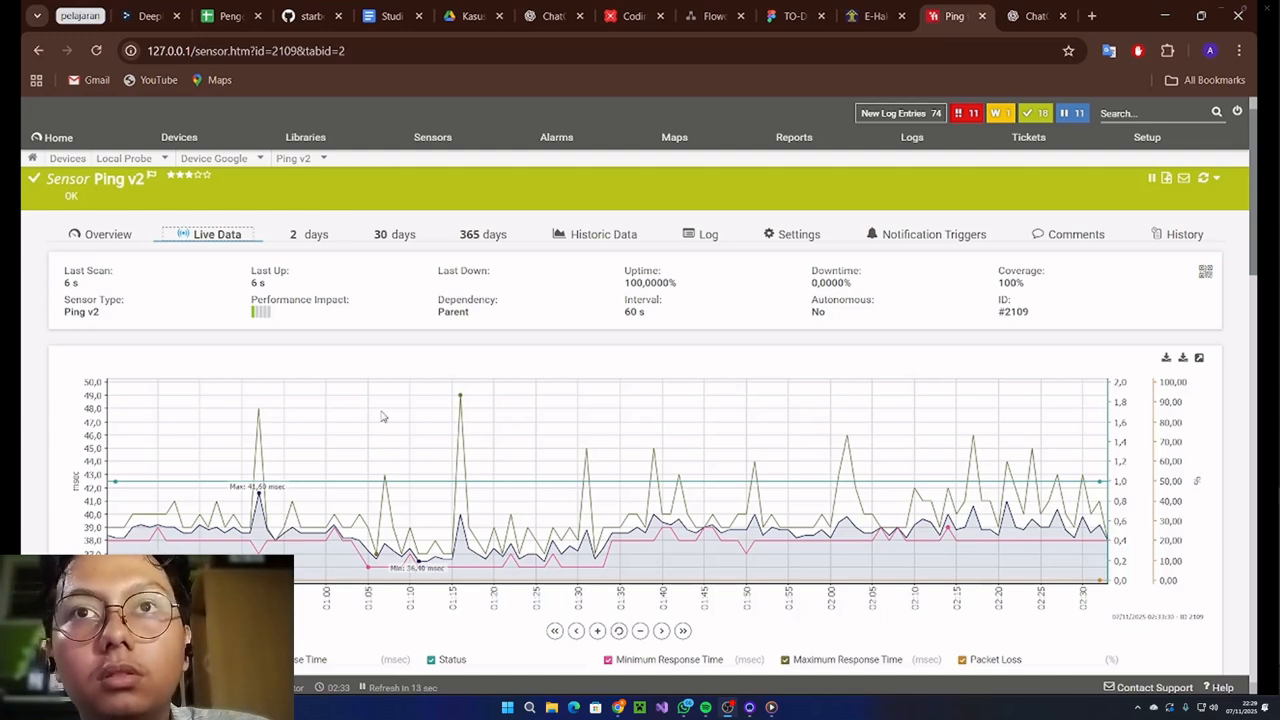
# - Switch to Device Google's HTTP sensor and view its live data graph
pyautogui.click(316, 158)
pyautogui.click(305, 245)
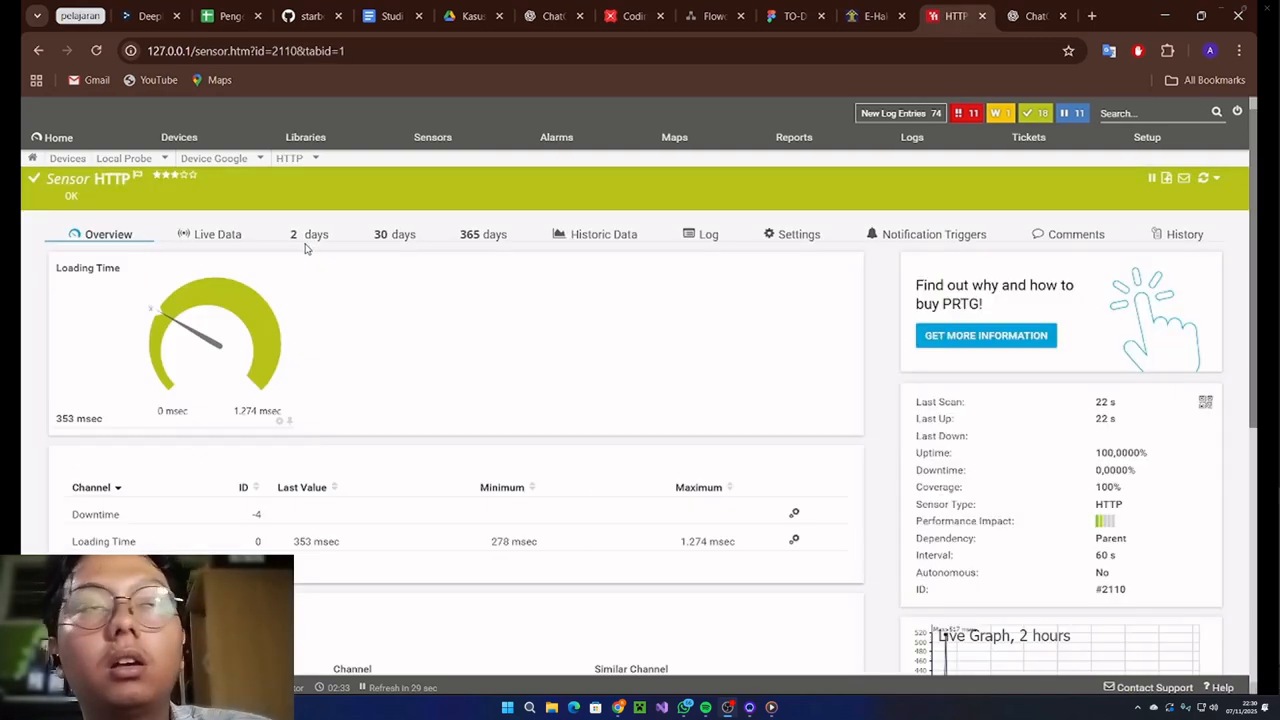
pyautogui.click(229, 239)
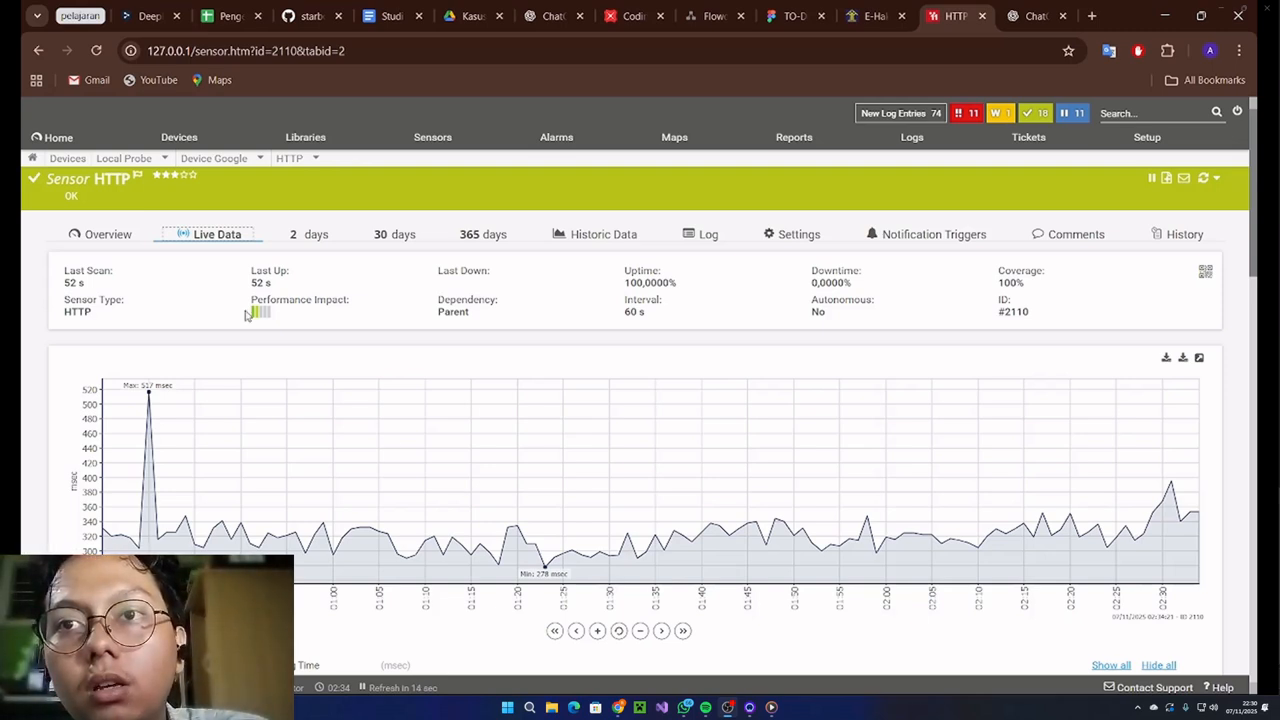
# - Switch to Device Kompas, open its Ping v2 sensor and view the live data graph
pyautogui.click(256, 168)
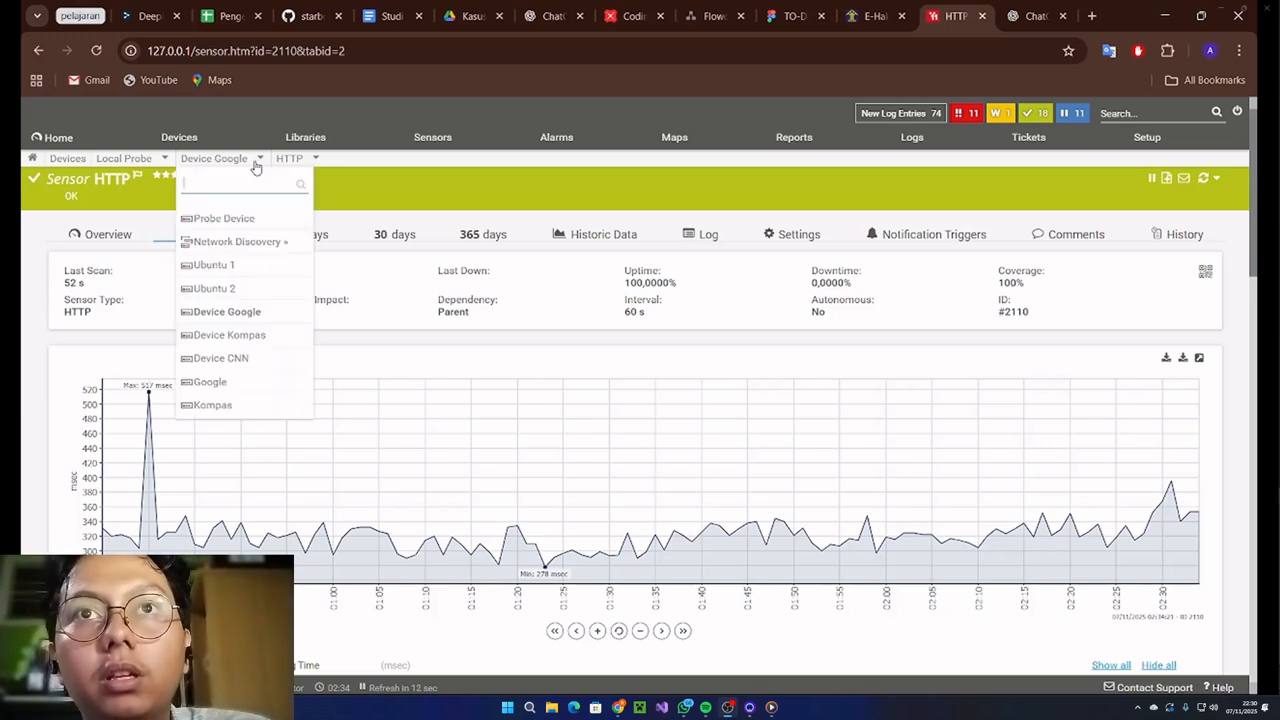
pyautogui.click(224, 335)
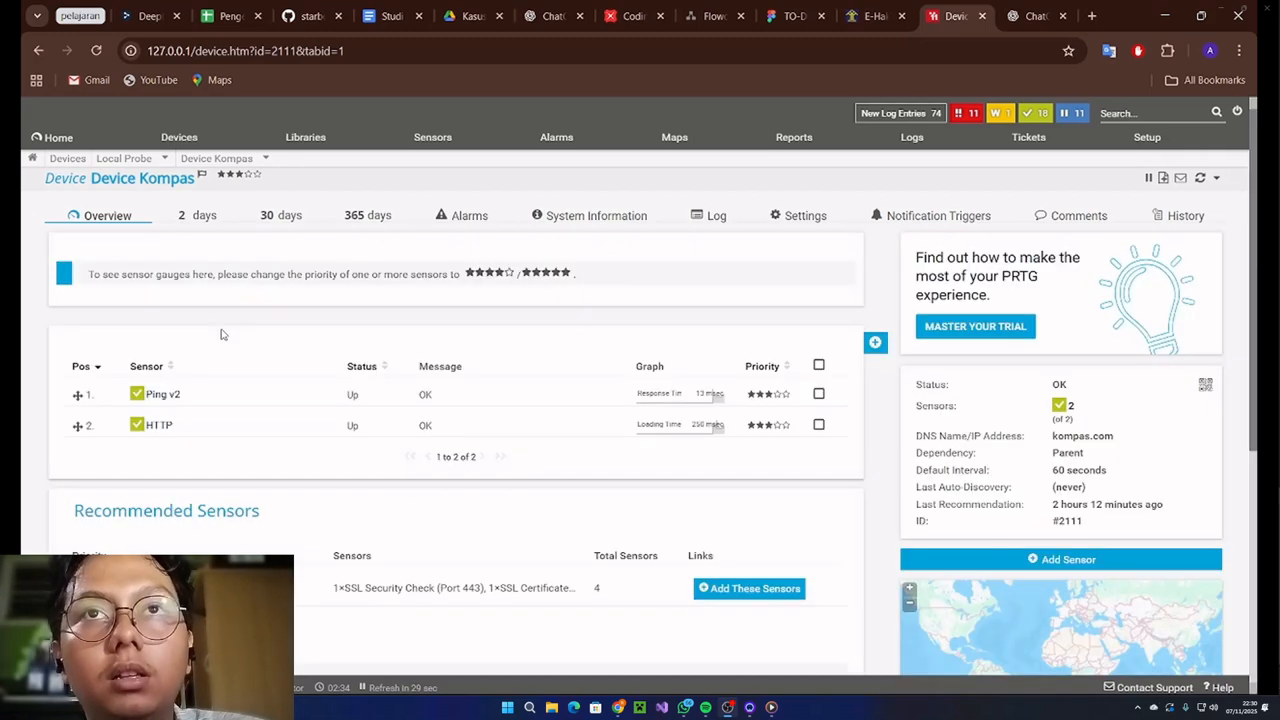
pyautogui.click(164, 395)
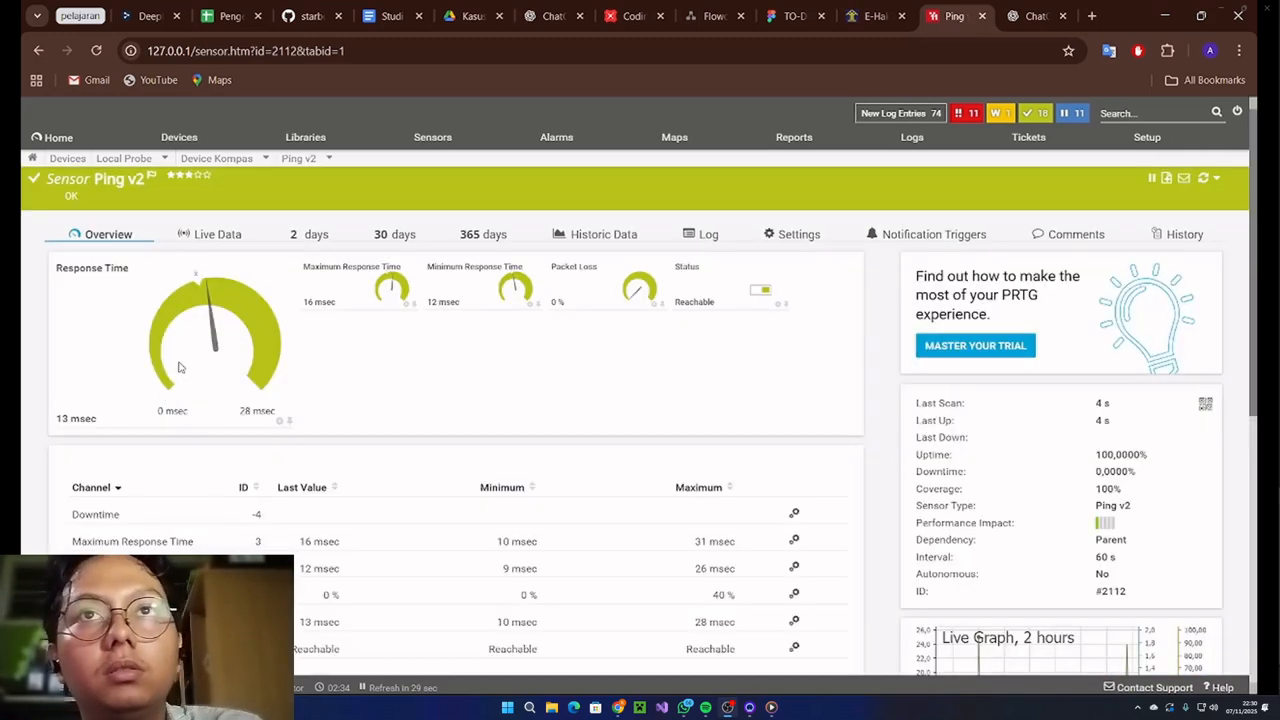
pyautogui.click(239, 235)
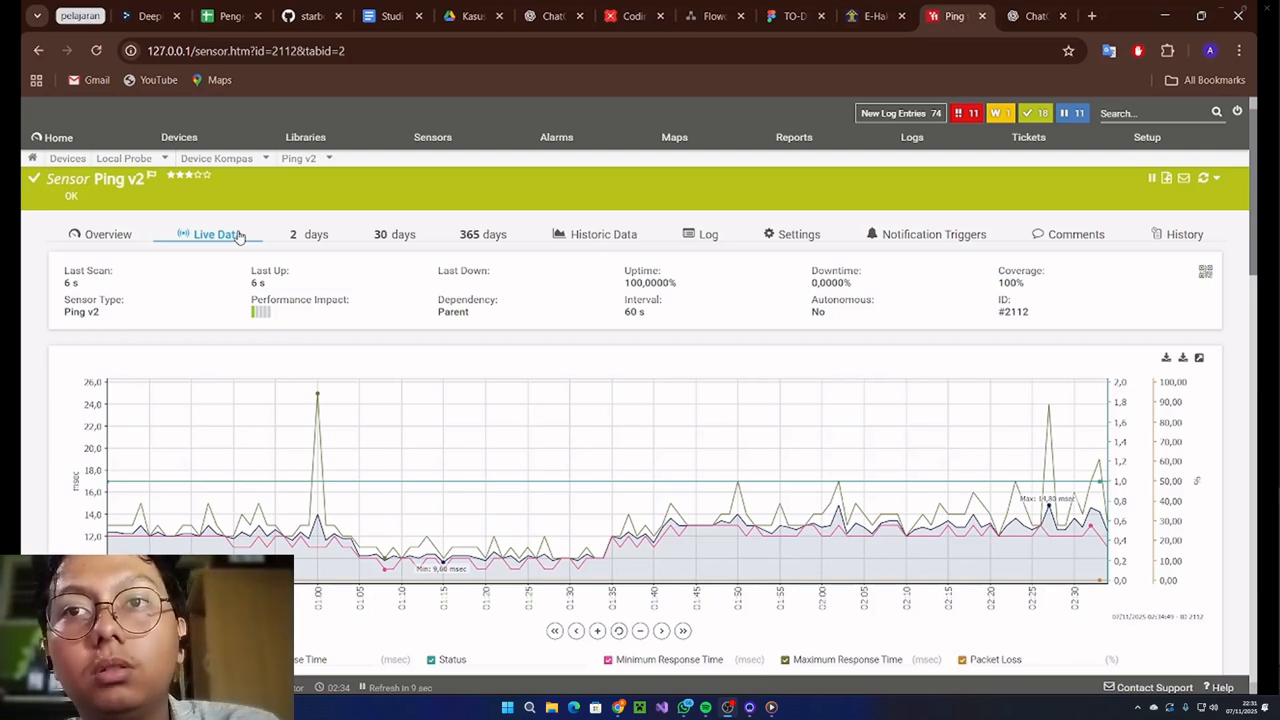
pyautogui.click(239, 234)
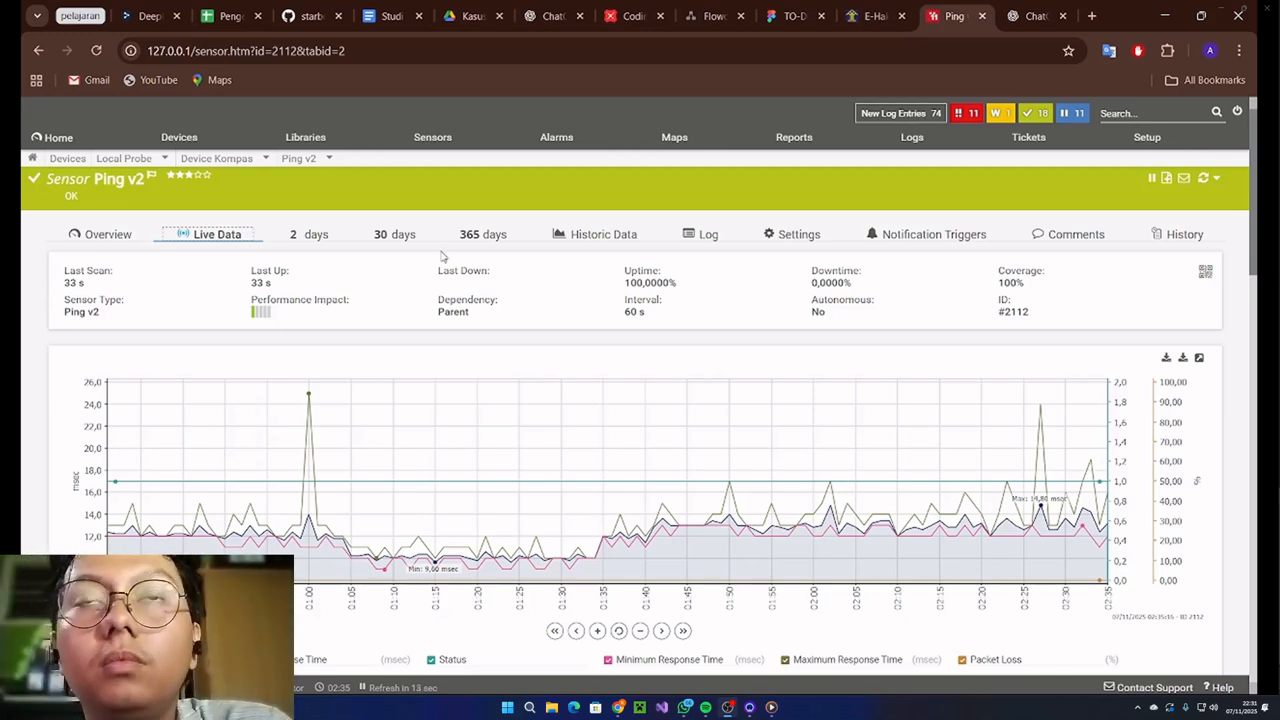
# - Switch to Device Kompas's HTTP sensor and view its live data graph
pyautogui.click(329, 159)
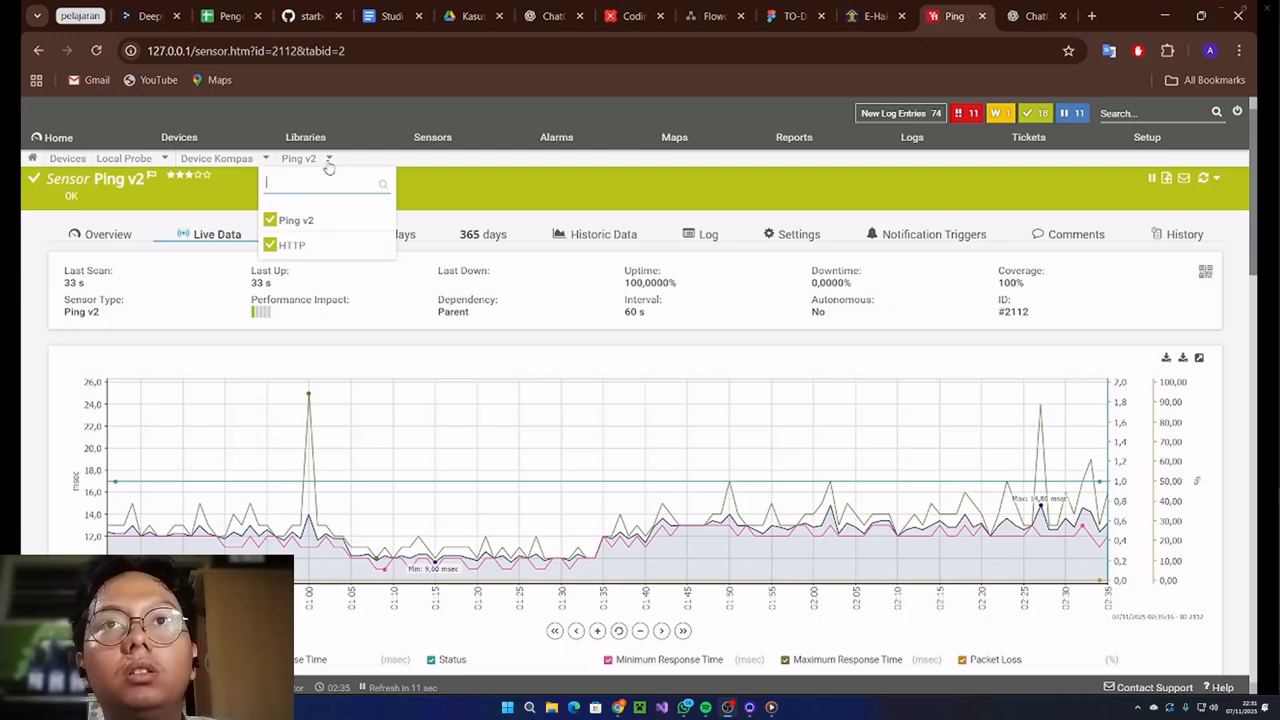
pyautogui.click(304, 246)
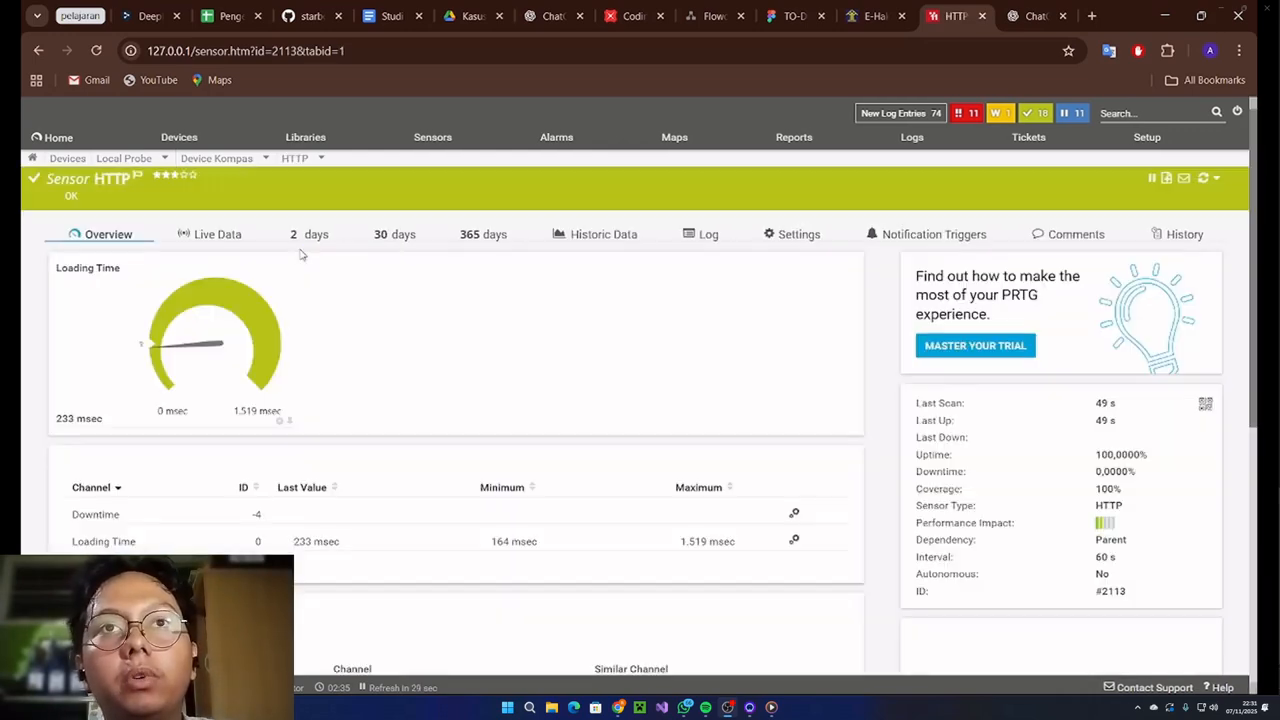
pyautogui.click(230, 236)
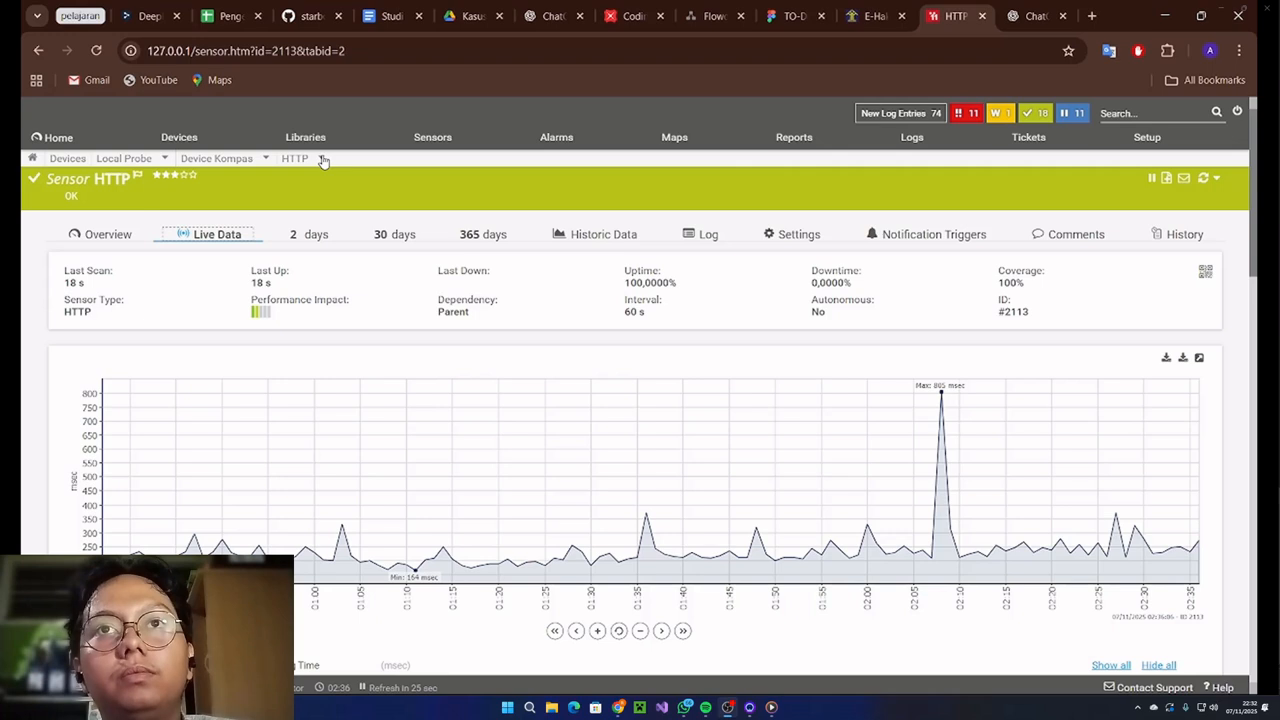
# - Switch to Device CNN, open its Ping v2 sensor and view the live data graph
pyautogui.click(267, 159)
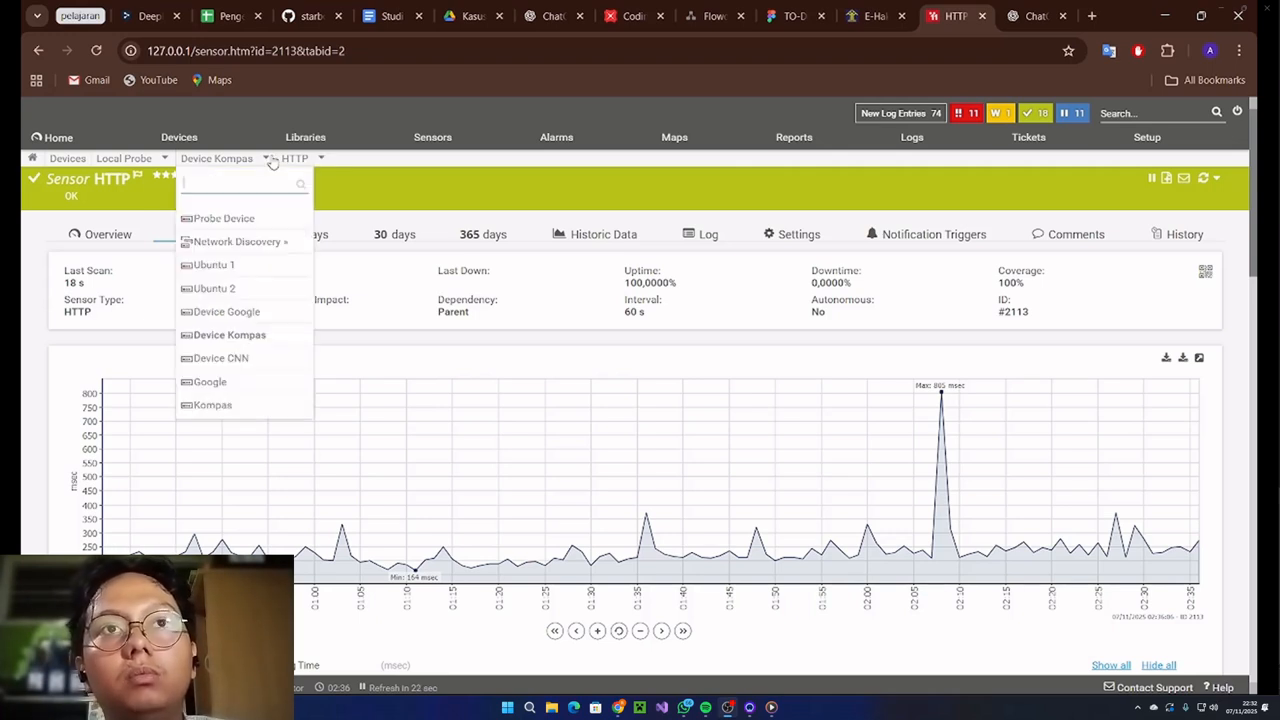
pyautogui.click(240, 359)
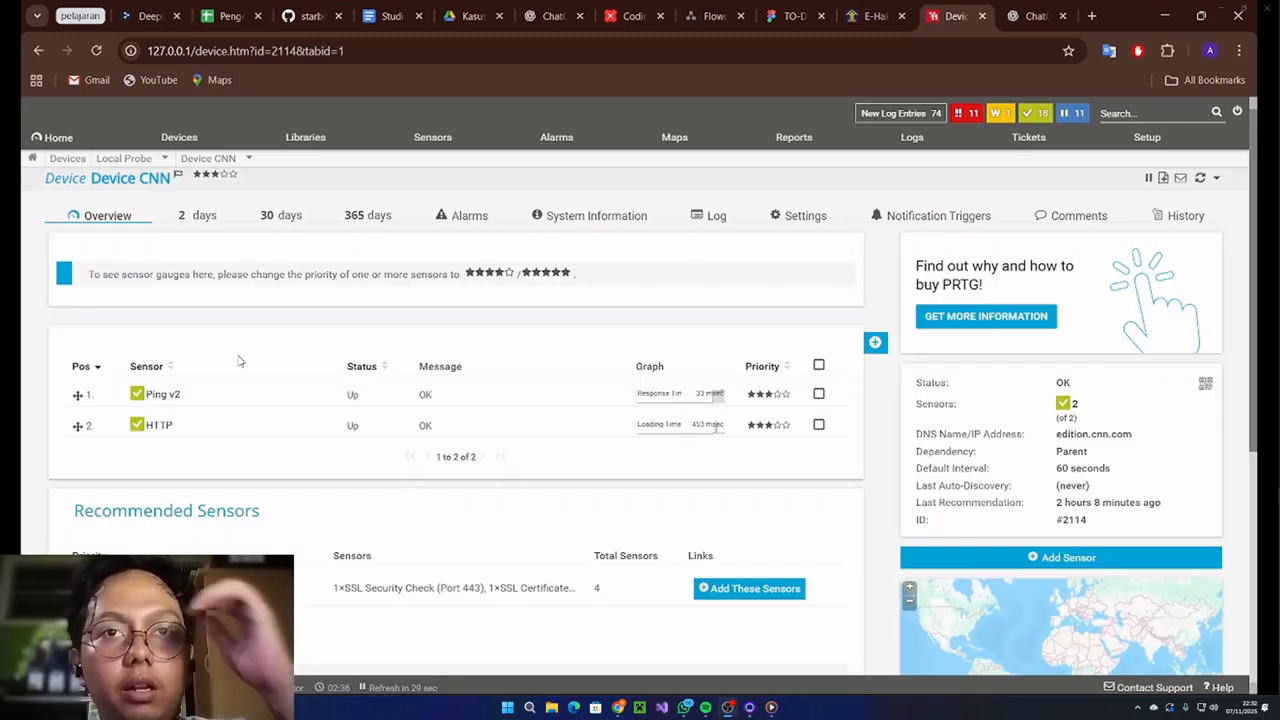
pyautogui.click(158, 395)
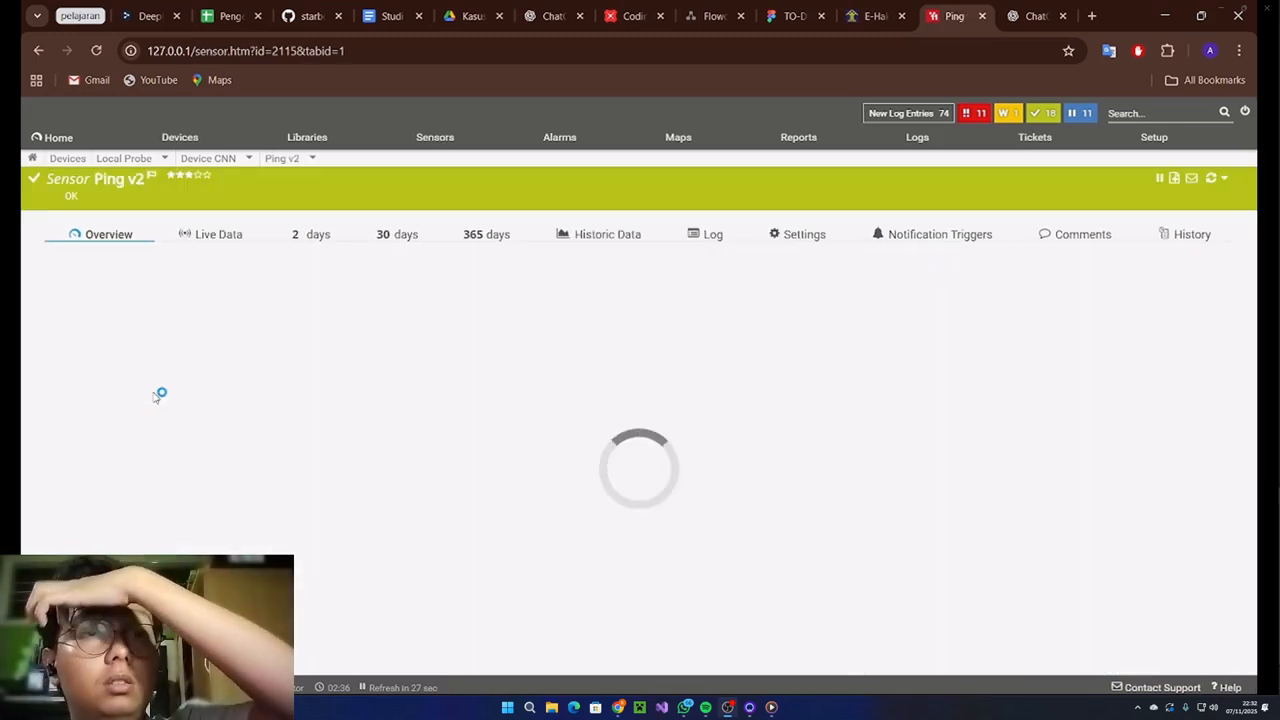
pyautogui.moveTo(155, 397)
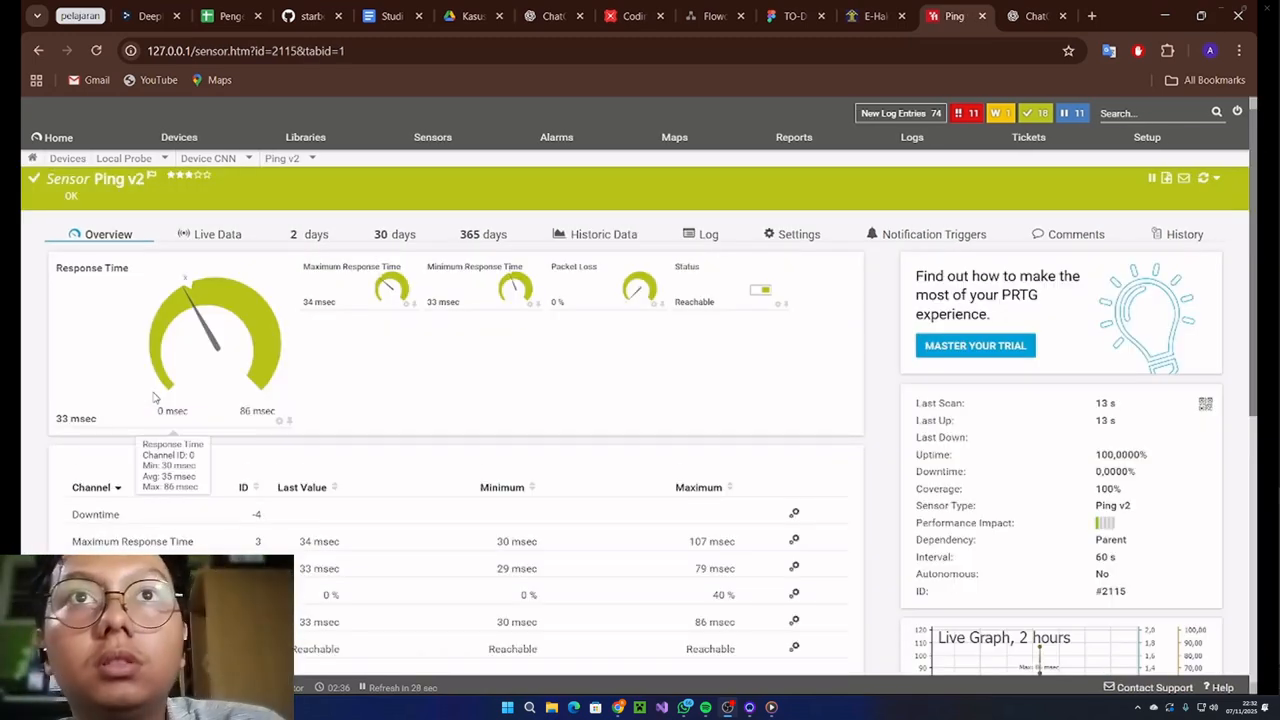
pyautogui.click(211, 238)
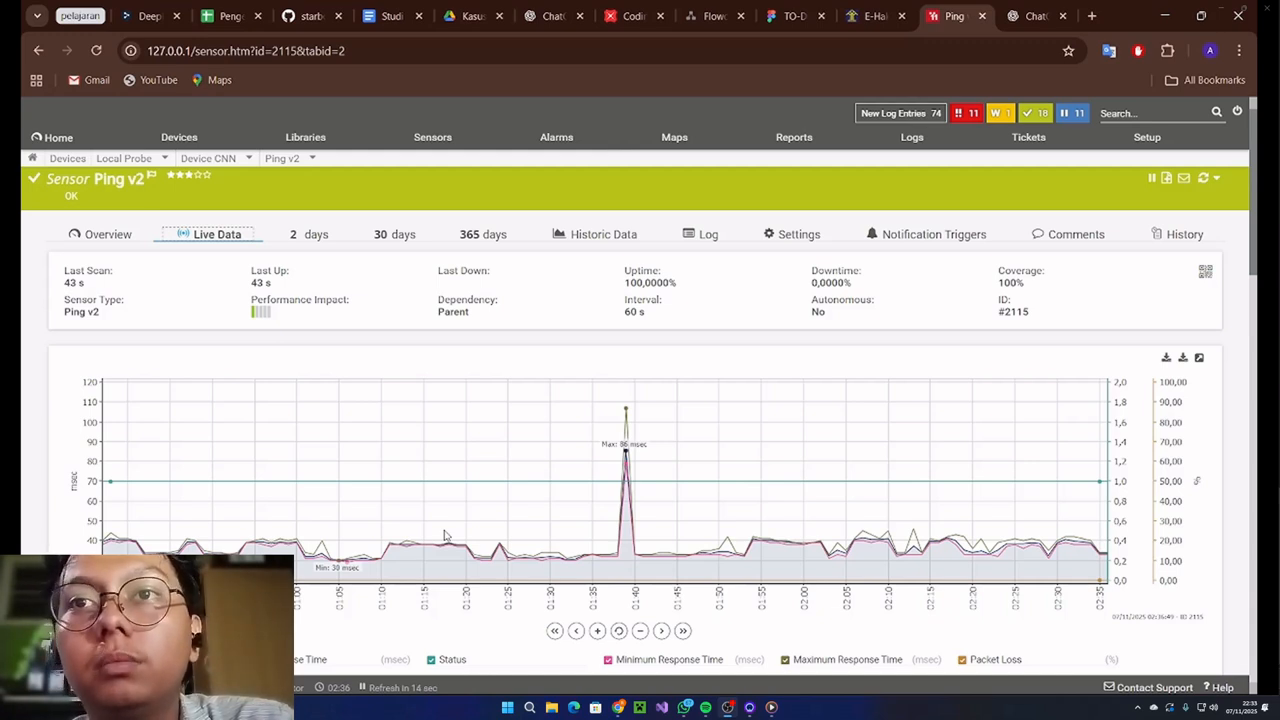
# - Switch to Device CNN's HTTP sensor and view its live data graph
pyautogui.click(311, 161)
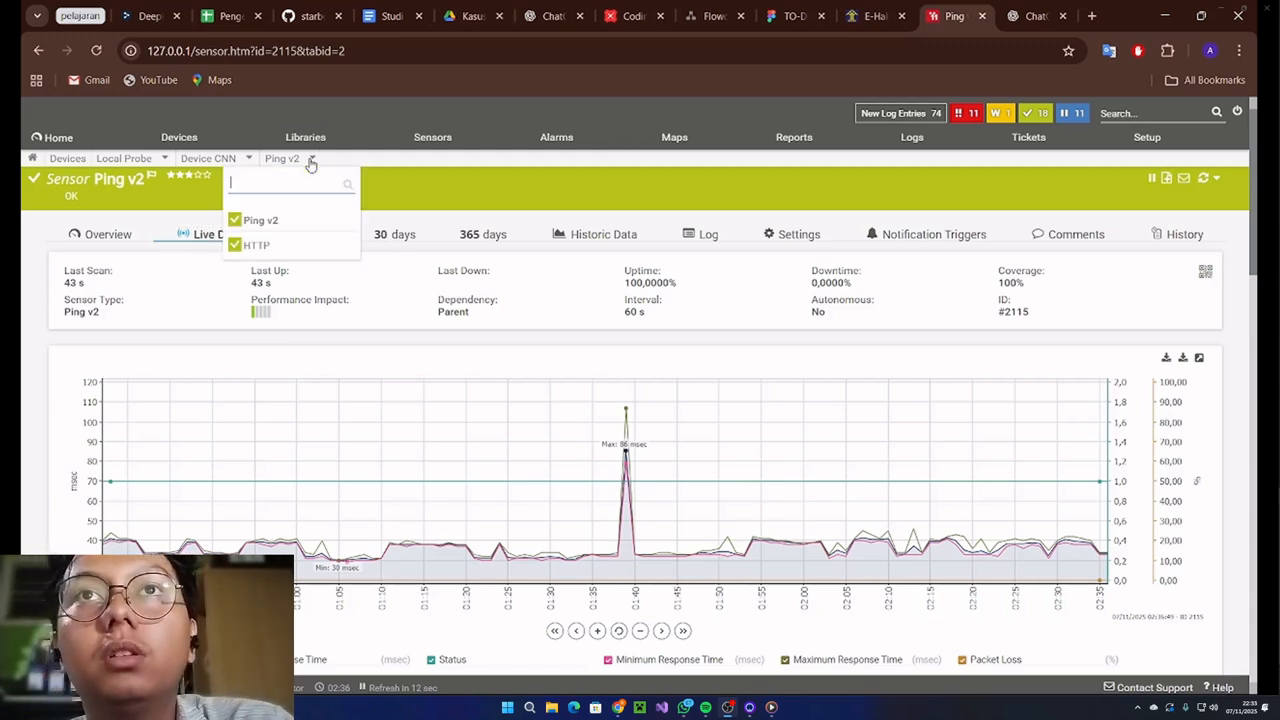
pyautogui.click(265, 250)
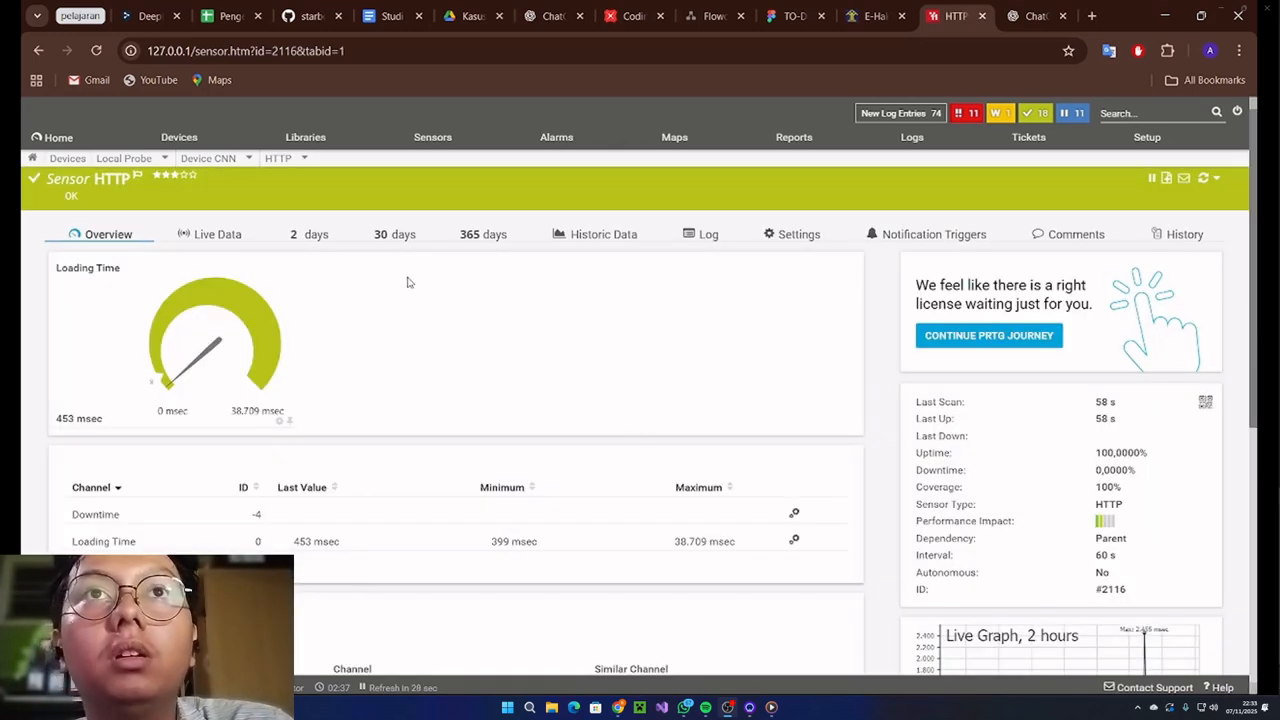
pyautogui.click(216, 236)
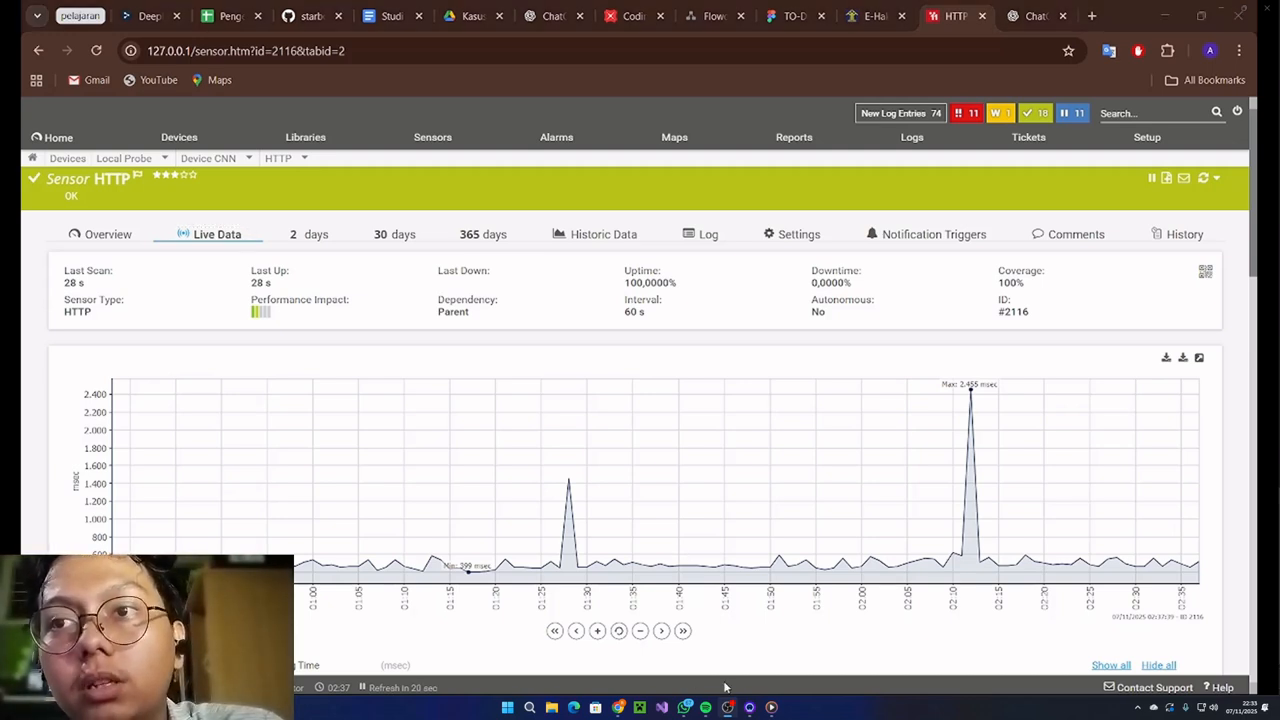
pyautogui.click(687, 550)
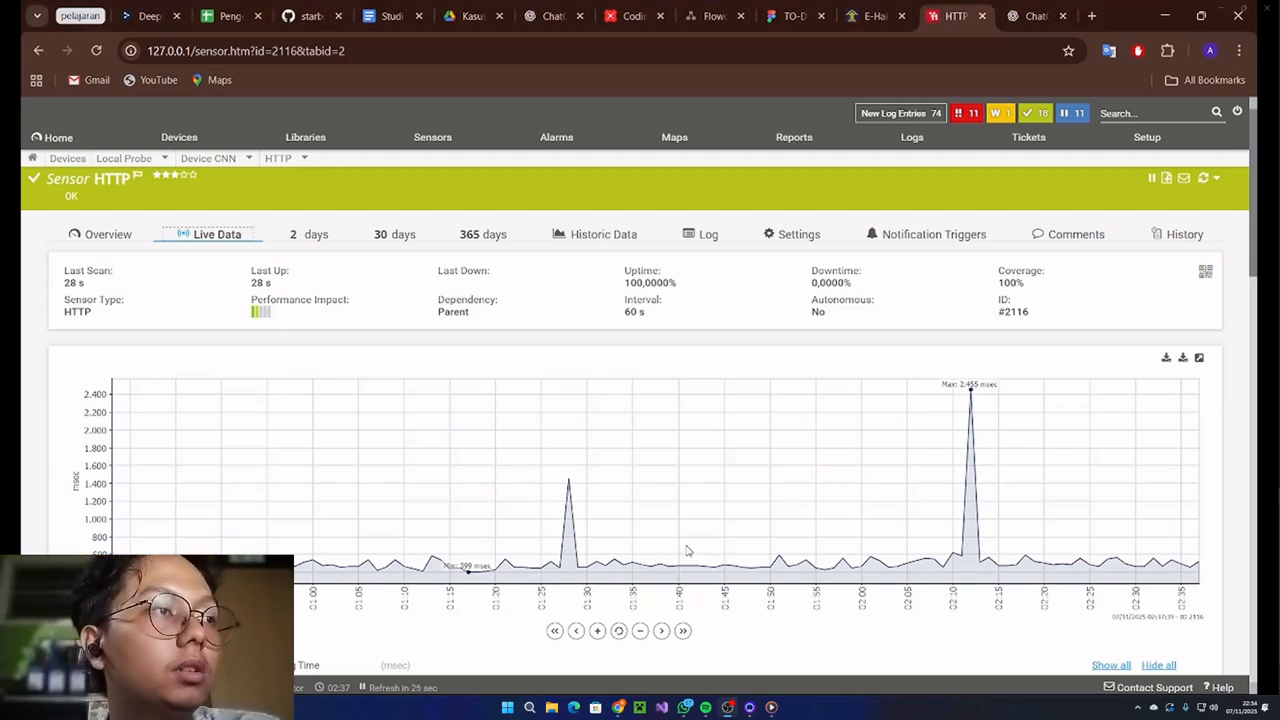